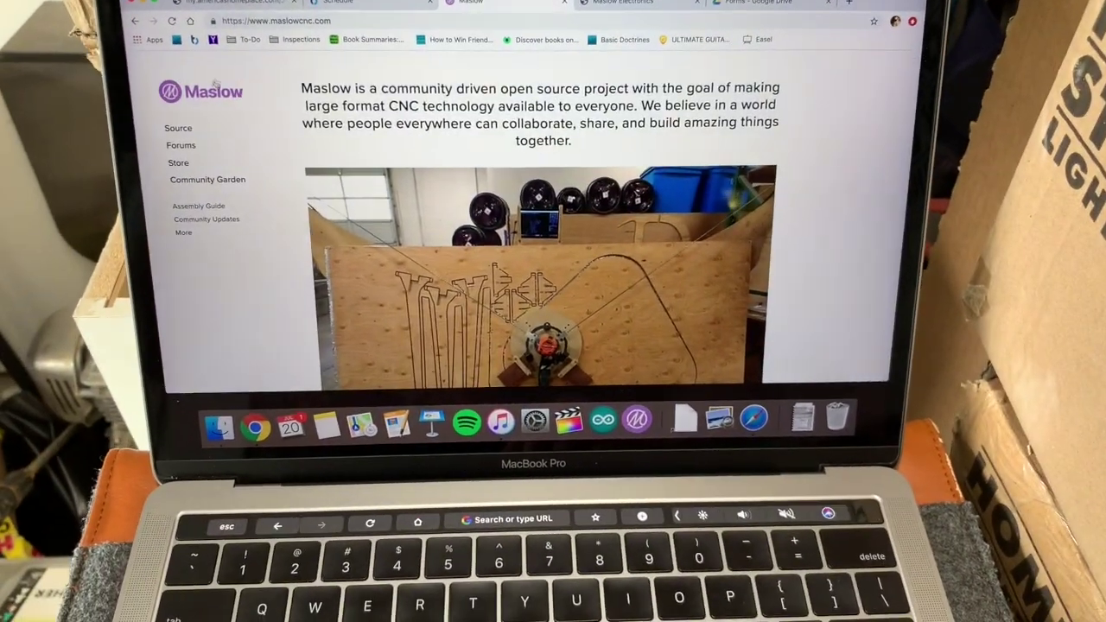
- Open the Maslow Assembly Guide and scroll to the Electronics Instructions, Step 1: Identifying Parts
scroll(243, 190, "down", 2)
scroll(257, 207, "down", 2)
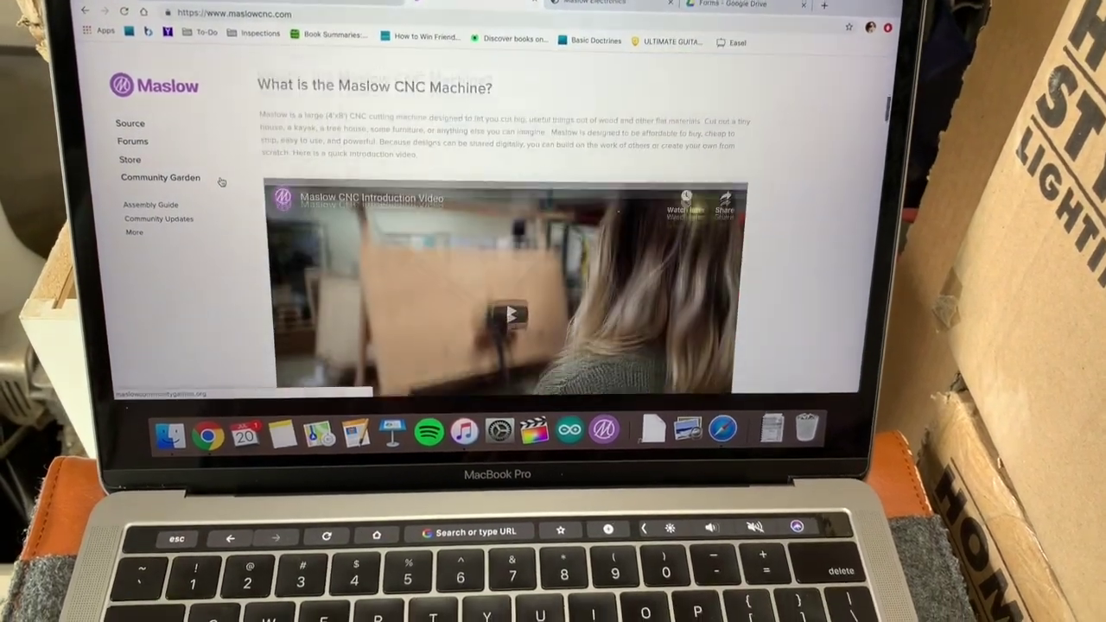
scroll(221, 182, "up", 4)
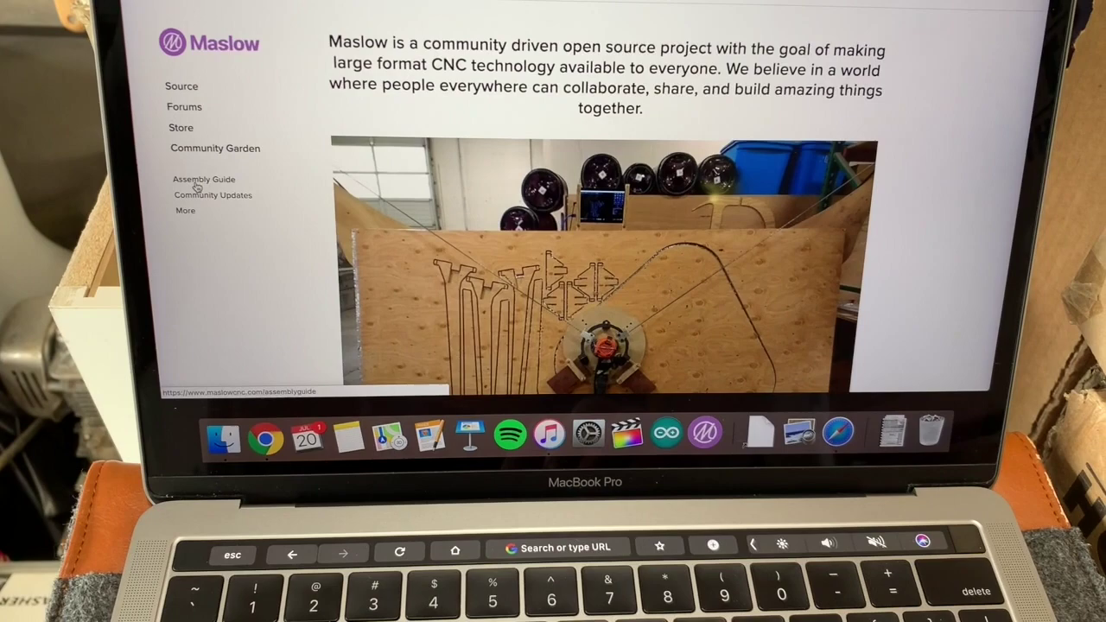
left_click(197, 180)
scroll(346, 204, "down", 3)
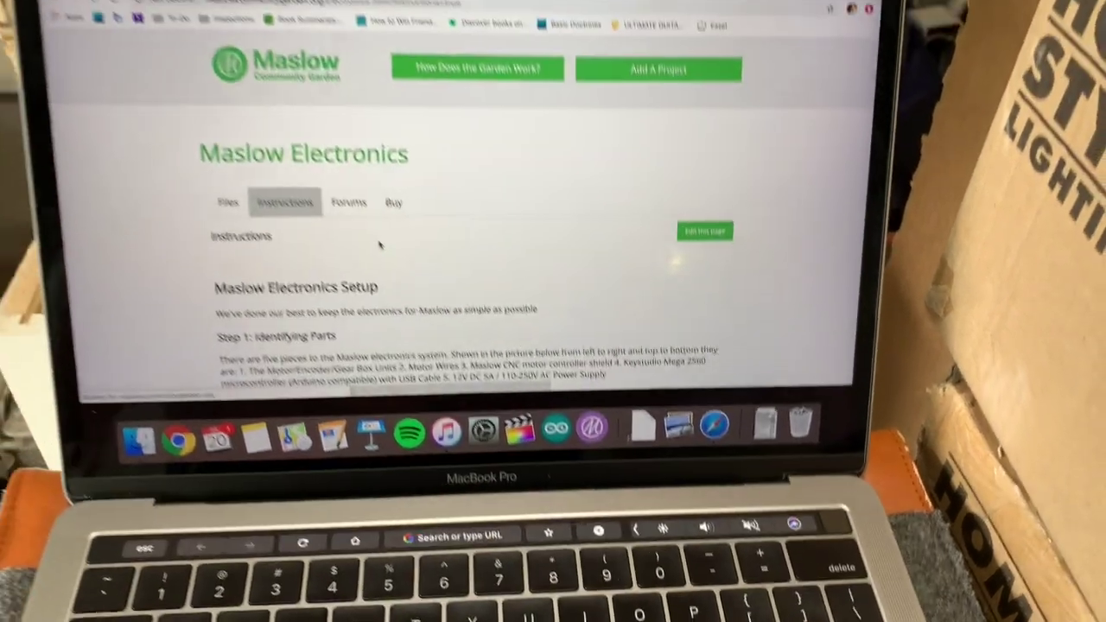
scroll(471, 234, "down", 3)
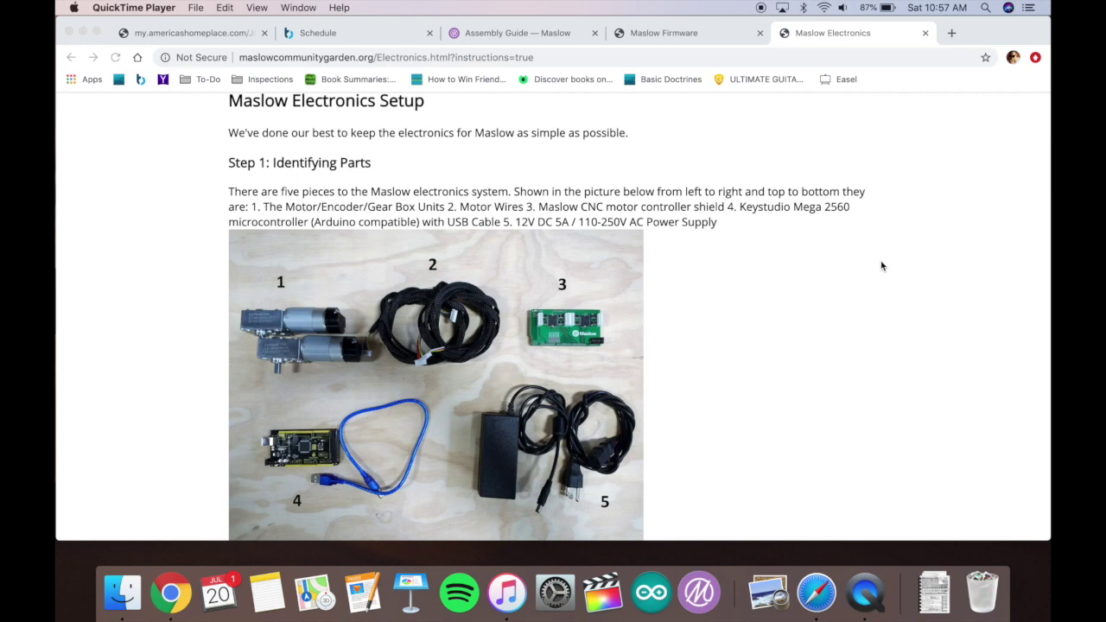
- Scroll the electronics guide to Step 7 and follow 'next step' to the Maslow Firmware instructions
scroll(882, 265, "down", 5)
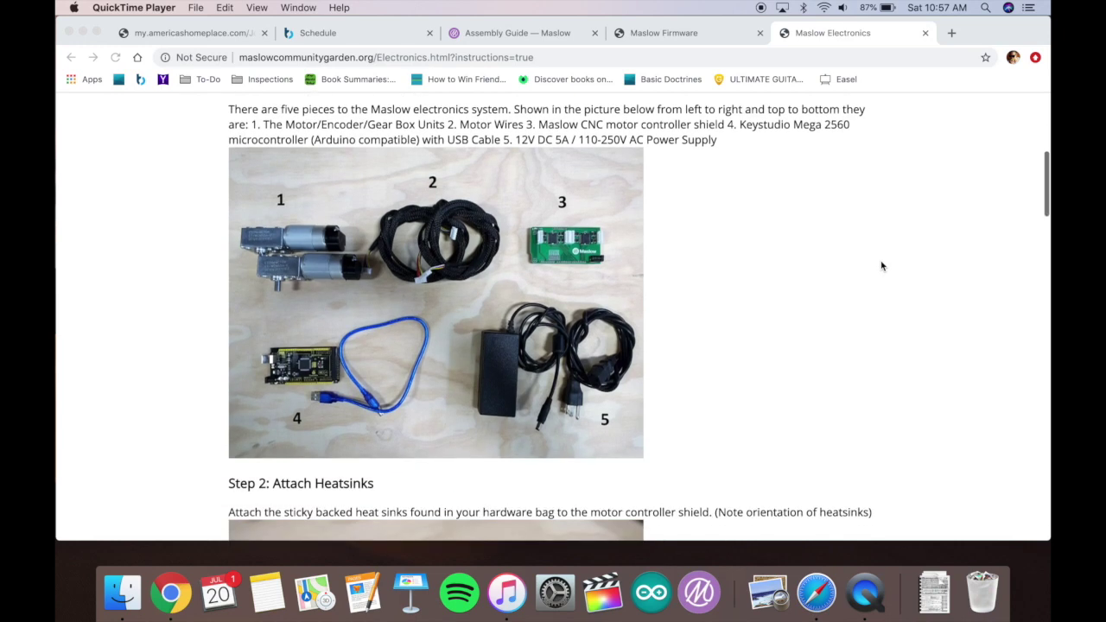
scroll(882, 265, "down", 3)
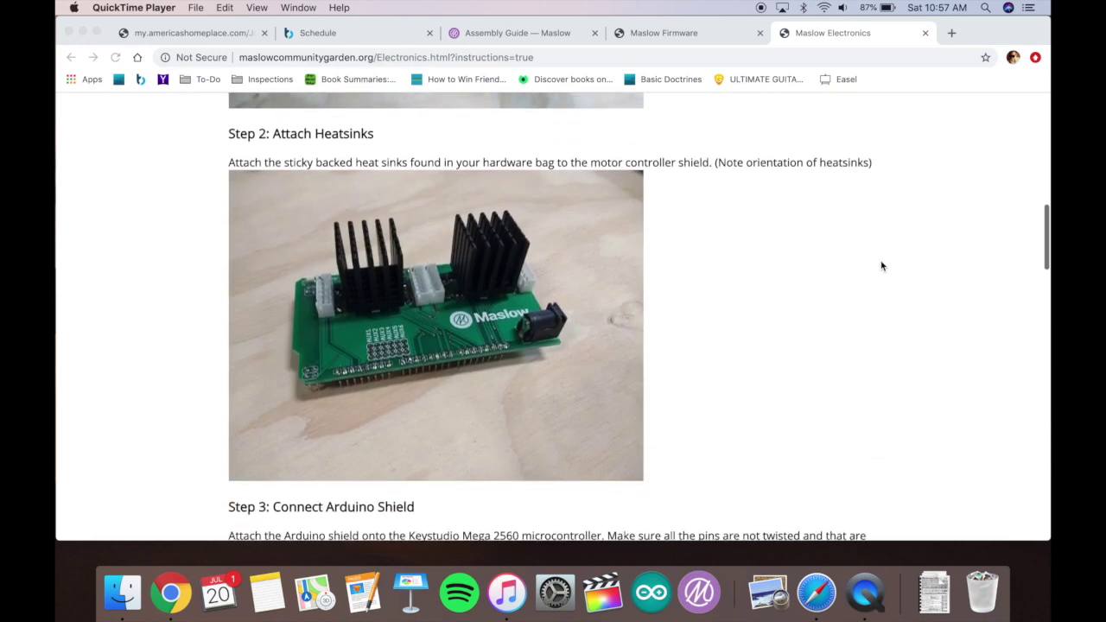
scroll(882, 265, "down", 7)
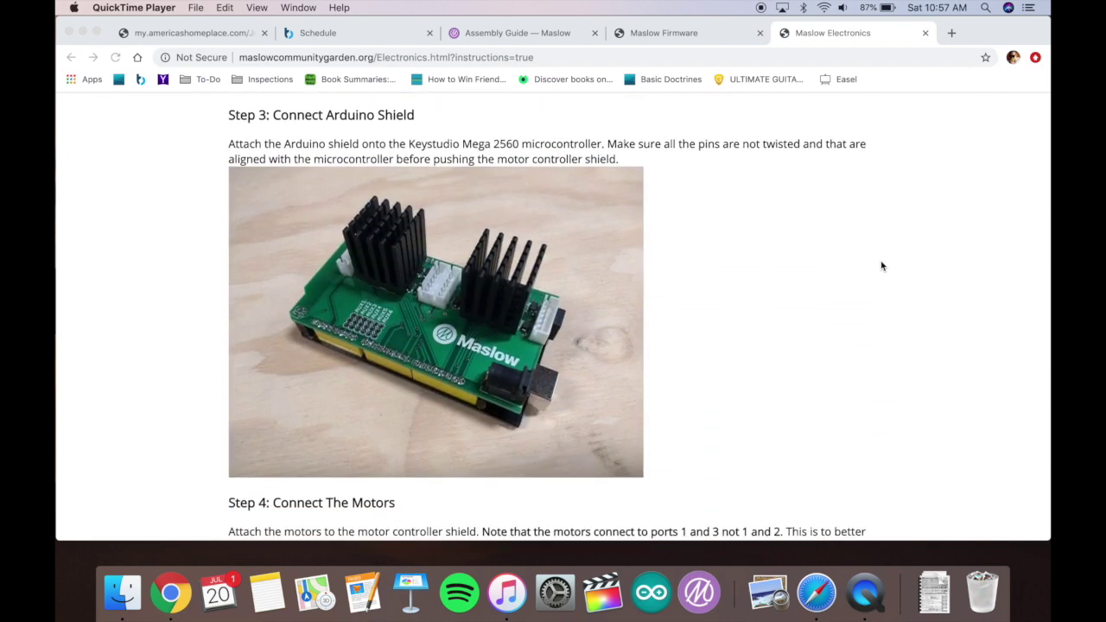
scroll(882, 265, "down", 7)
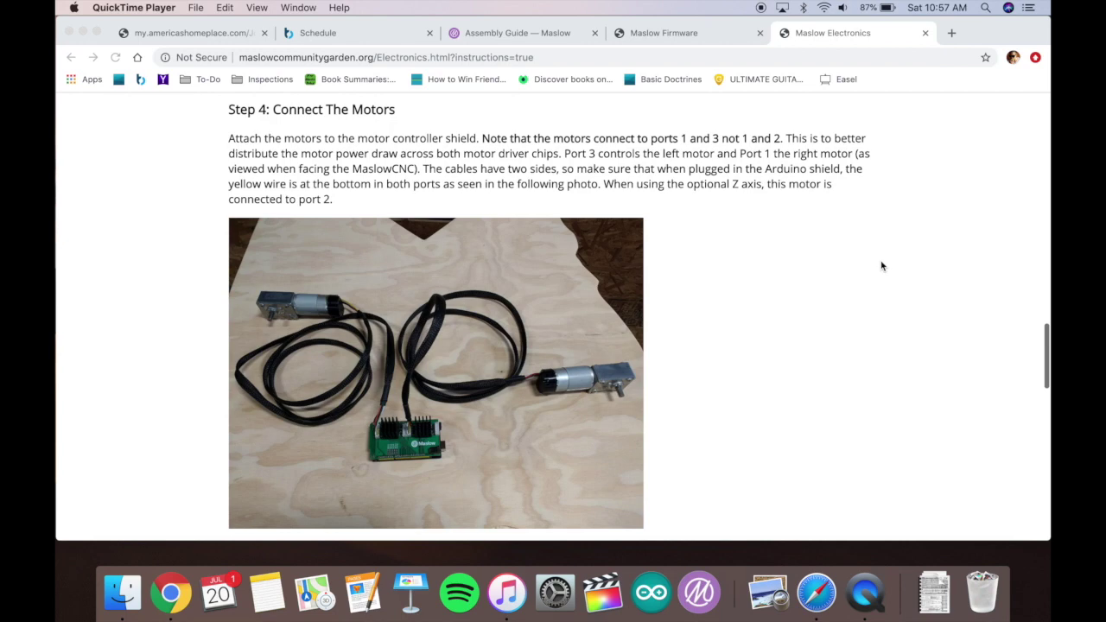
scroll(882, 266, "down", 7)
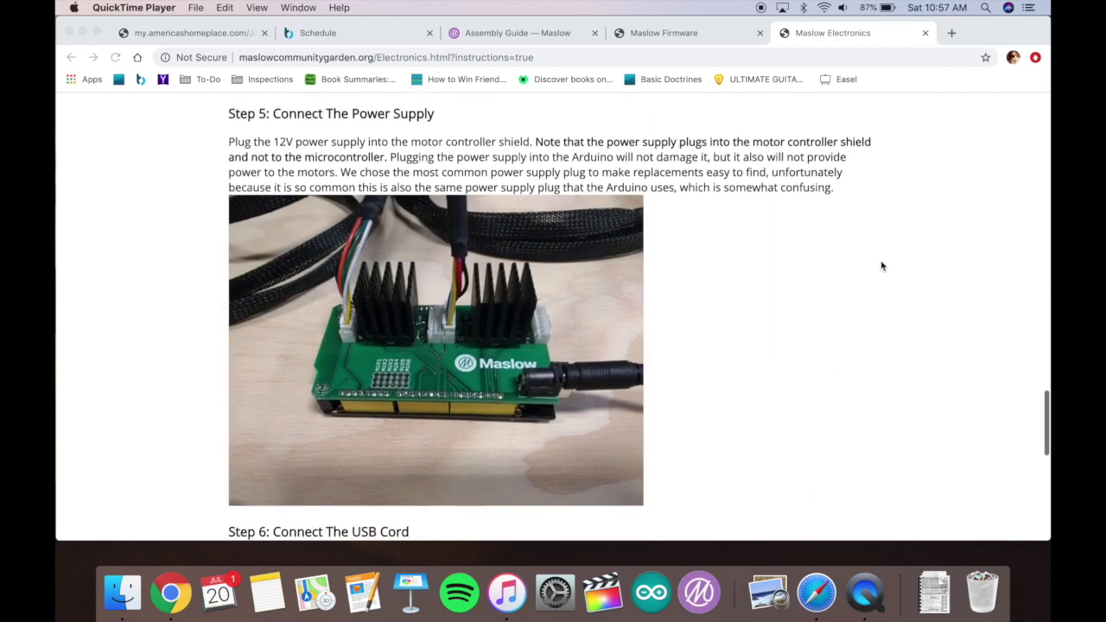
scroll(882, 266, "down", 7)
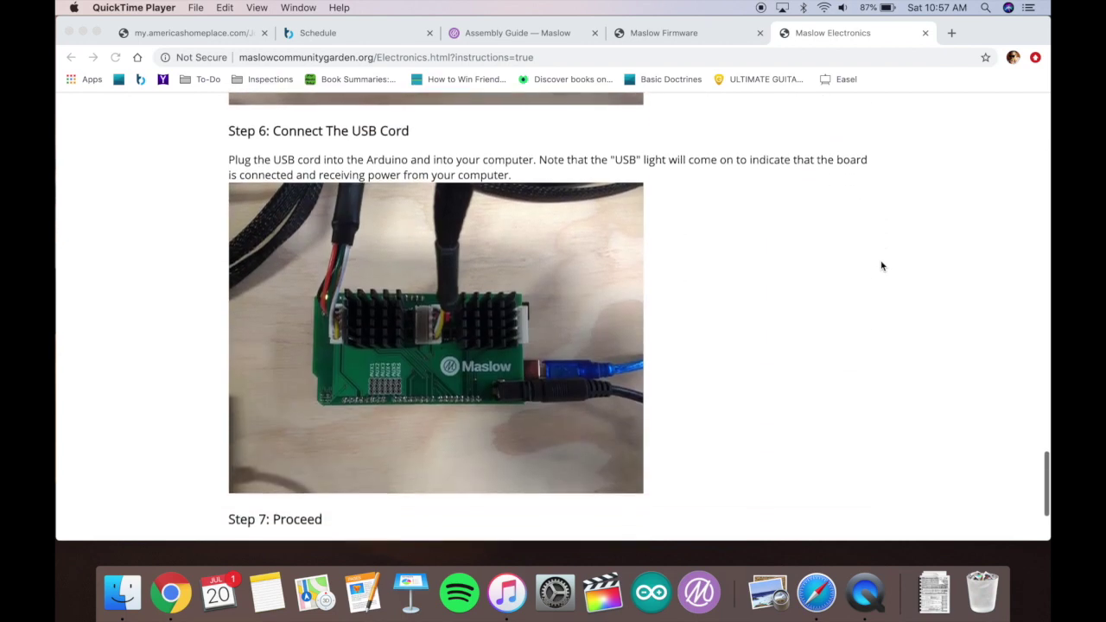
scroll(882, 266, "down", 3)
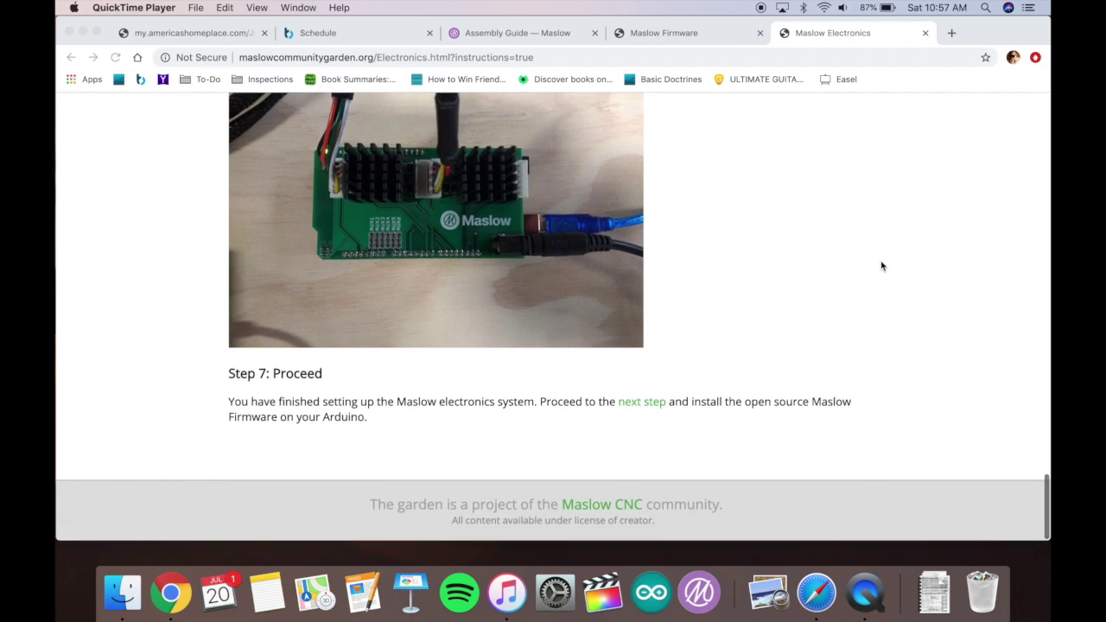
left_click(635, 404)
left_click(640, 402)
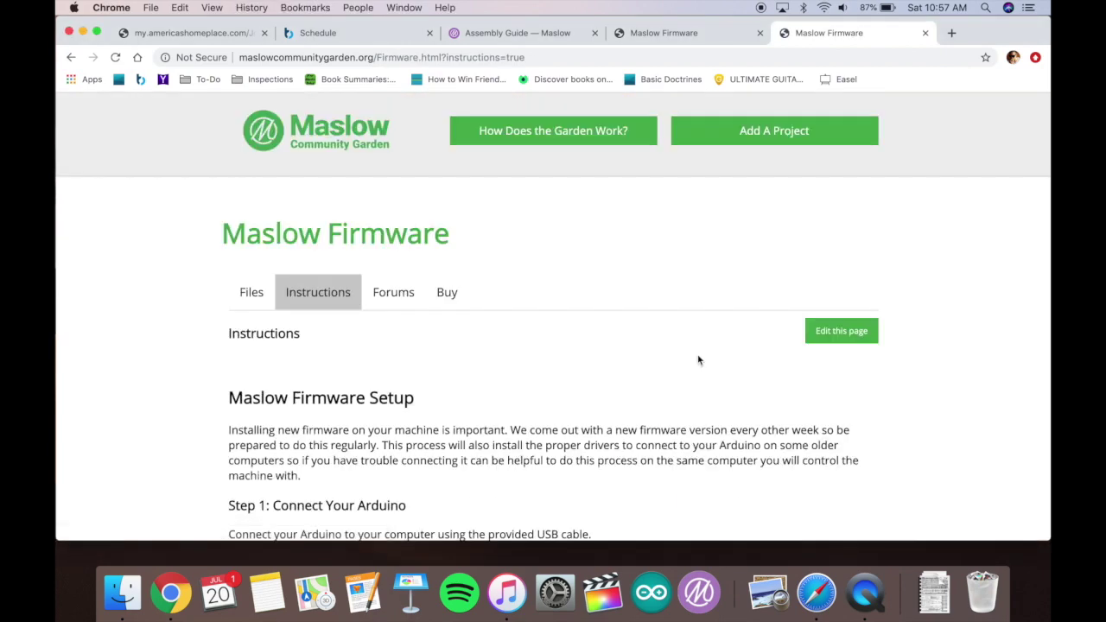
- Scroll to Step 3 and follow the github.com/MaslowCNC/Firmware/releases/ link
scroll(699, 361, "down", 5)
scroll(699, 361, "down", 4)
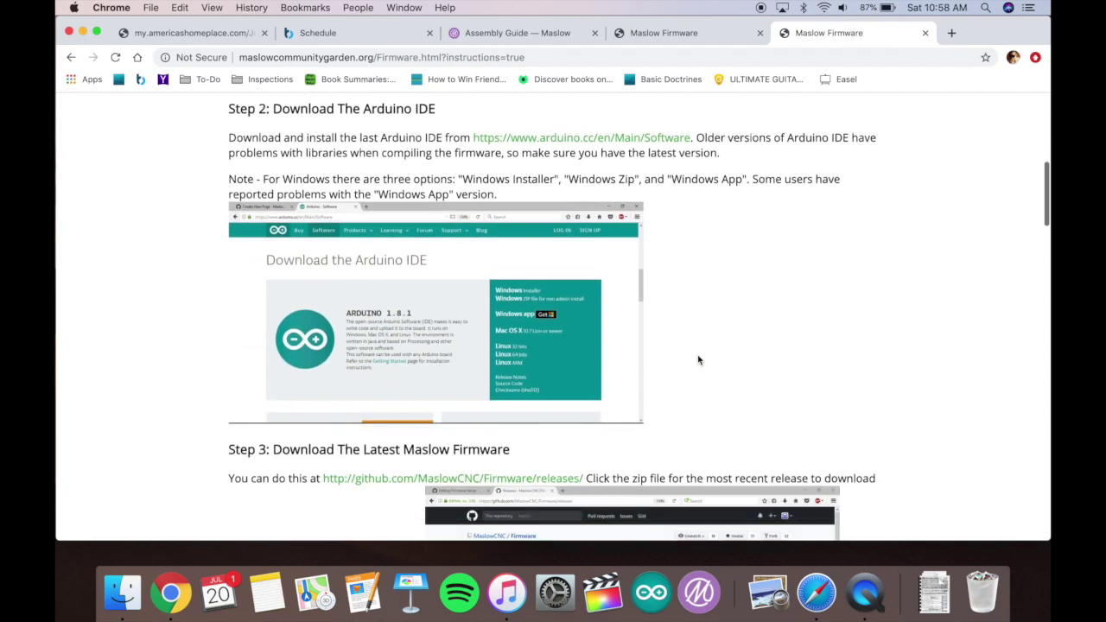
scroll(813, 366, "down", 7)
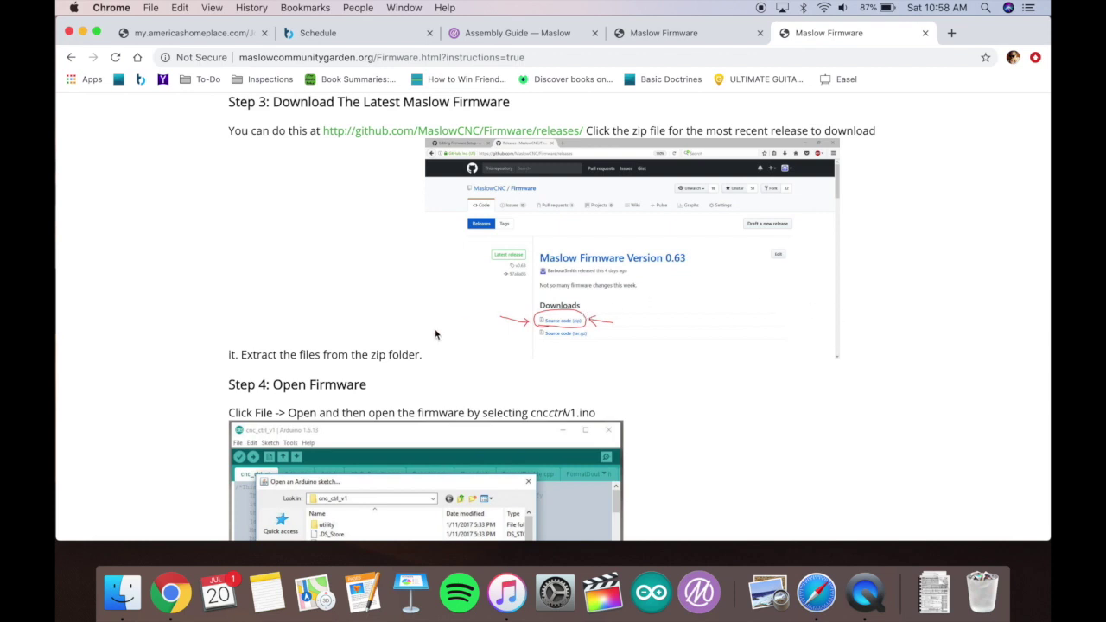
scroll(435, 335, "down", 5)
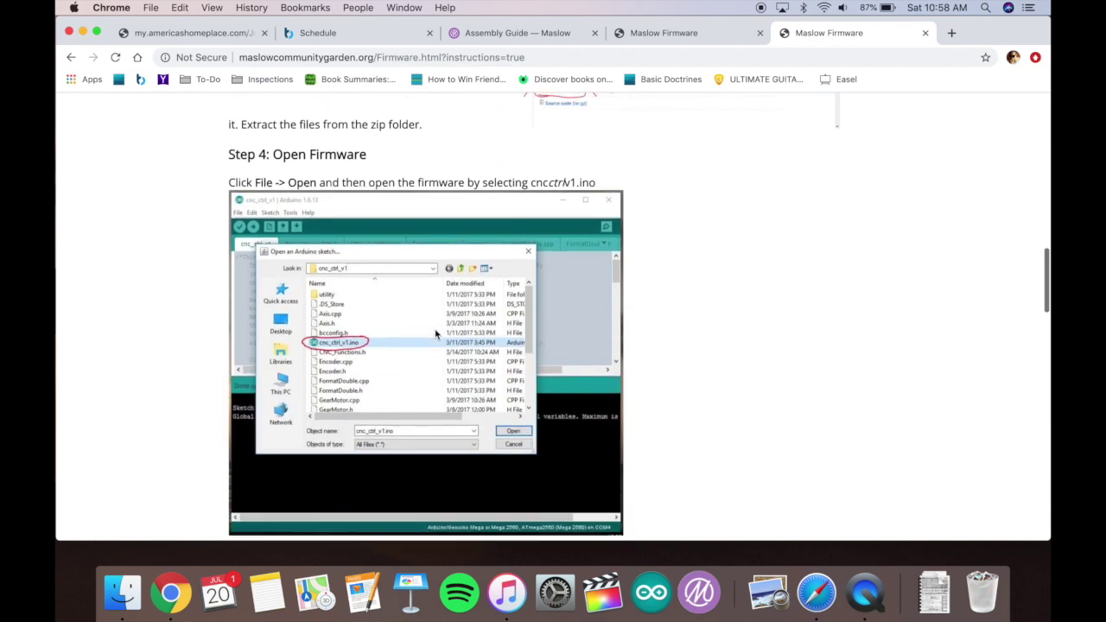
scroll(435, 334, "up", 5)
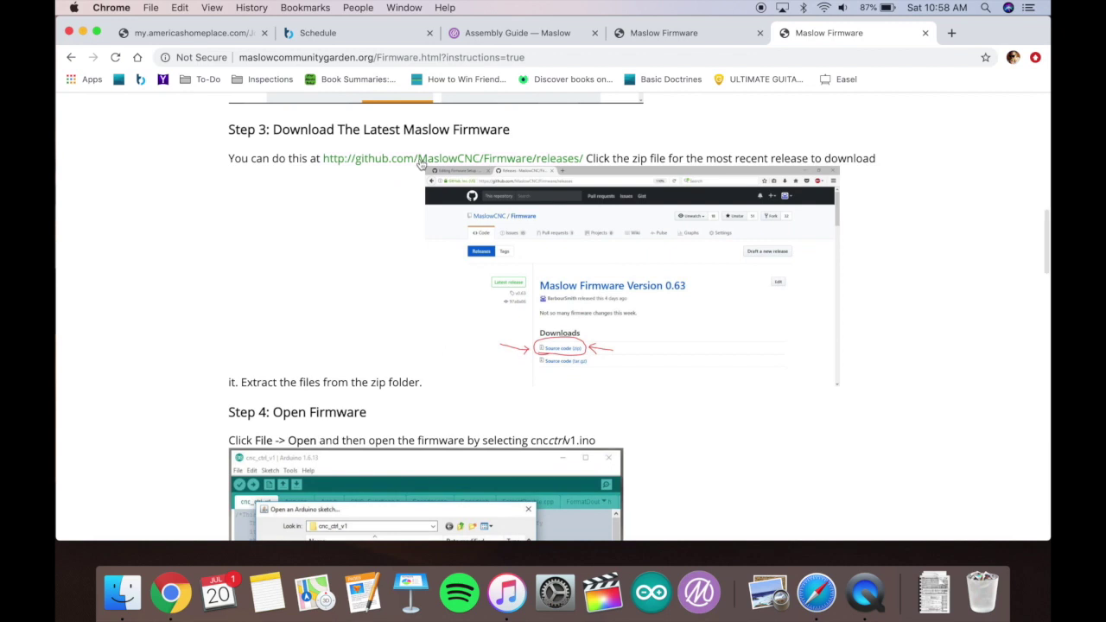
left_click(421, 160)
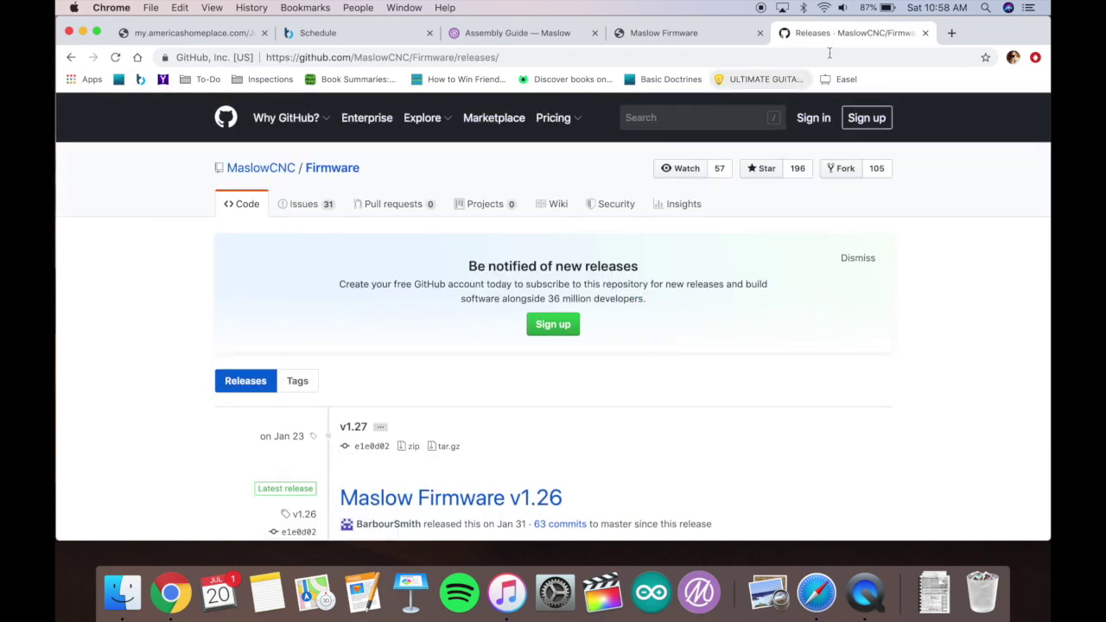
- Download the Maslow Firmware v1.26 source zip and unpack it into the Firmware-1.26 2 folder
scroll(830, 375, "down", 4)
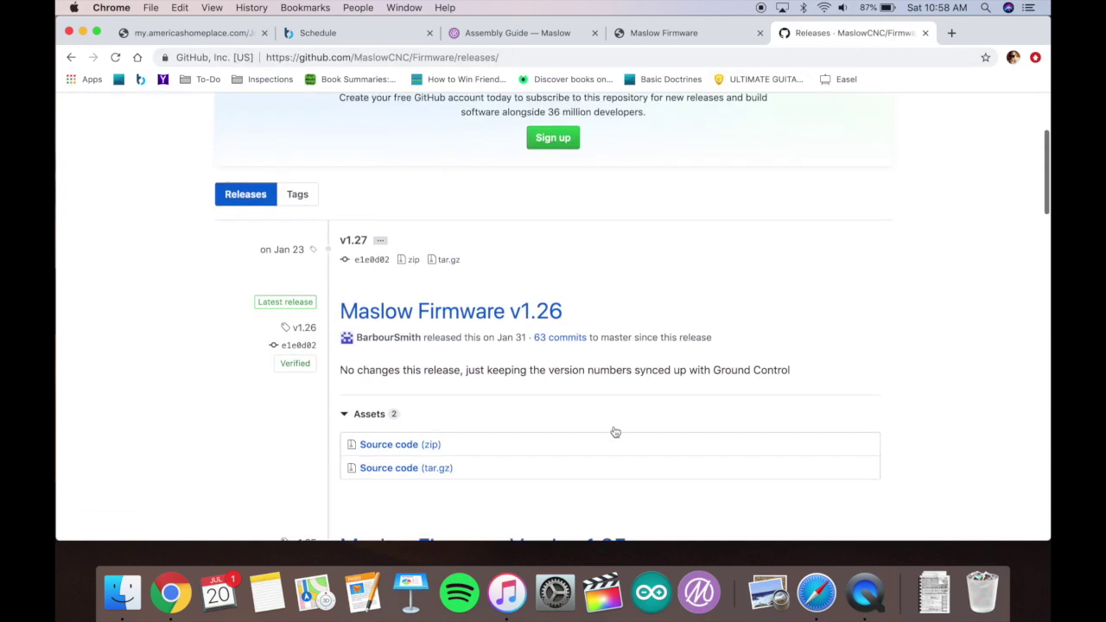
left_click(391, 446)
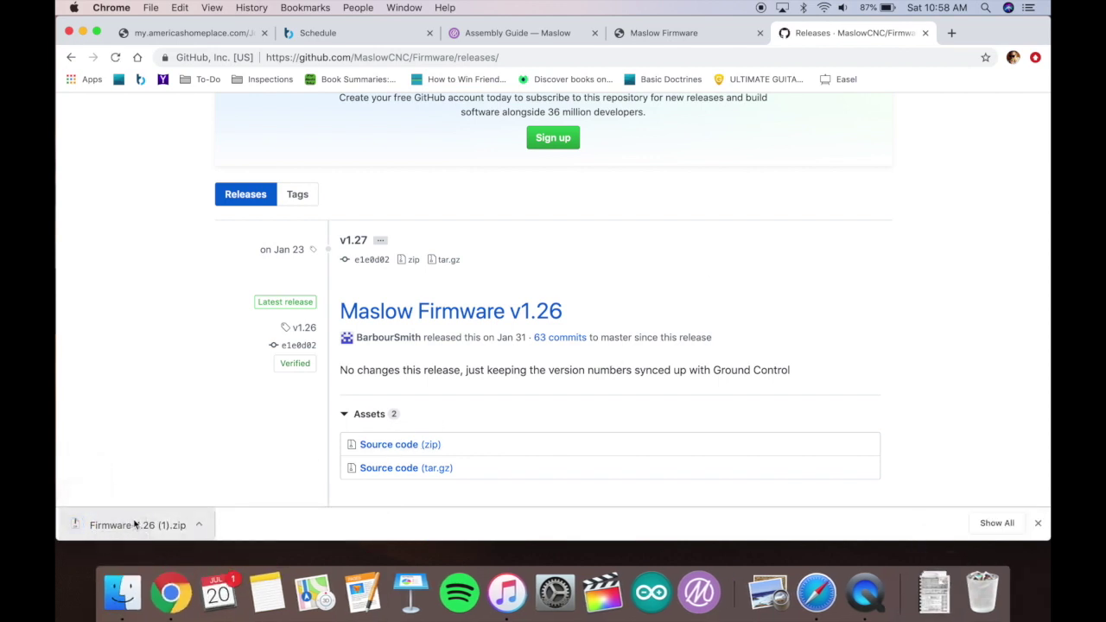
left_click(132, 524)
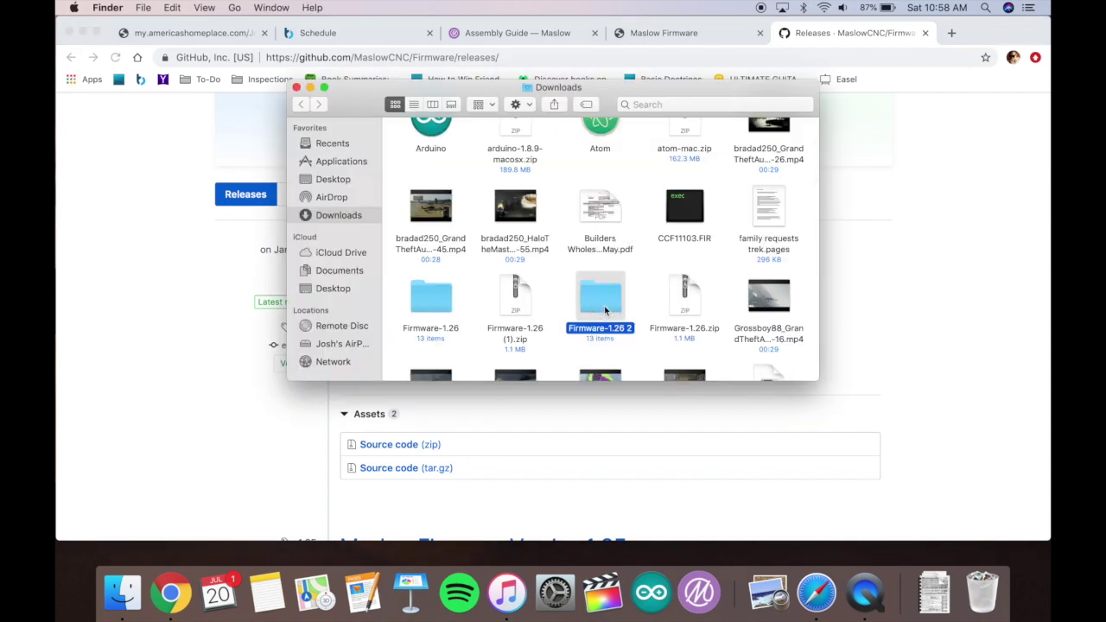
double_click(604, 304)
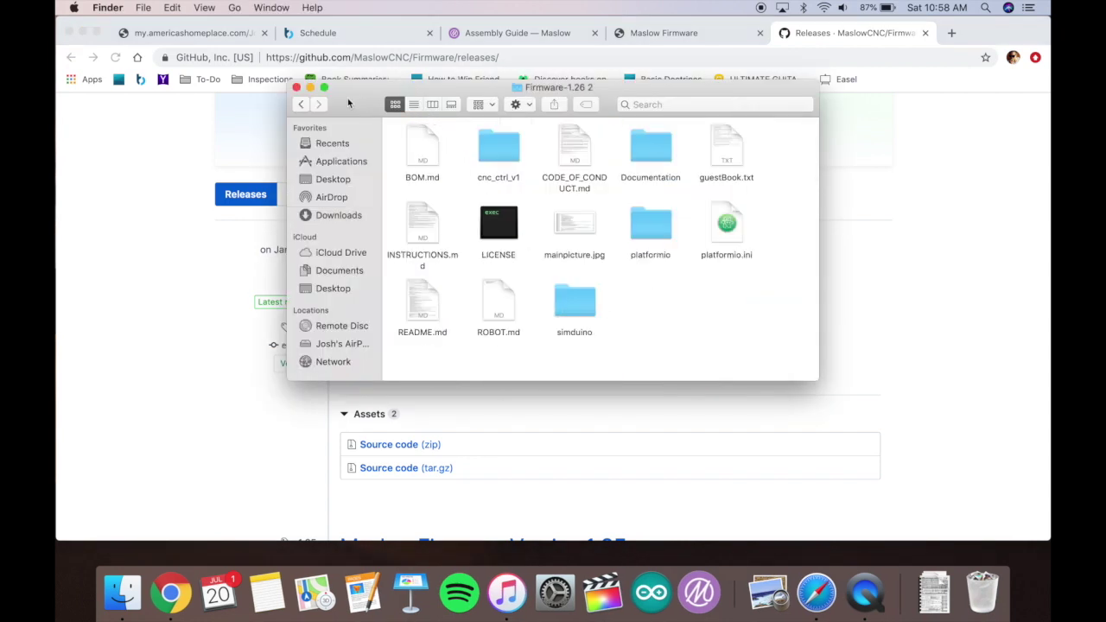
left_click(914, 204)
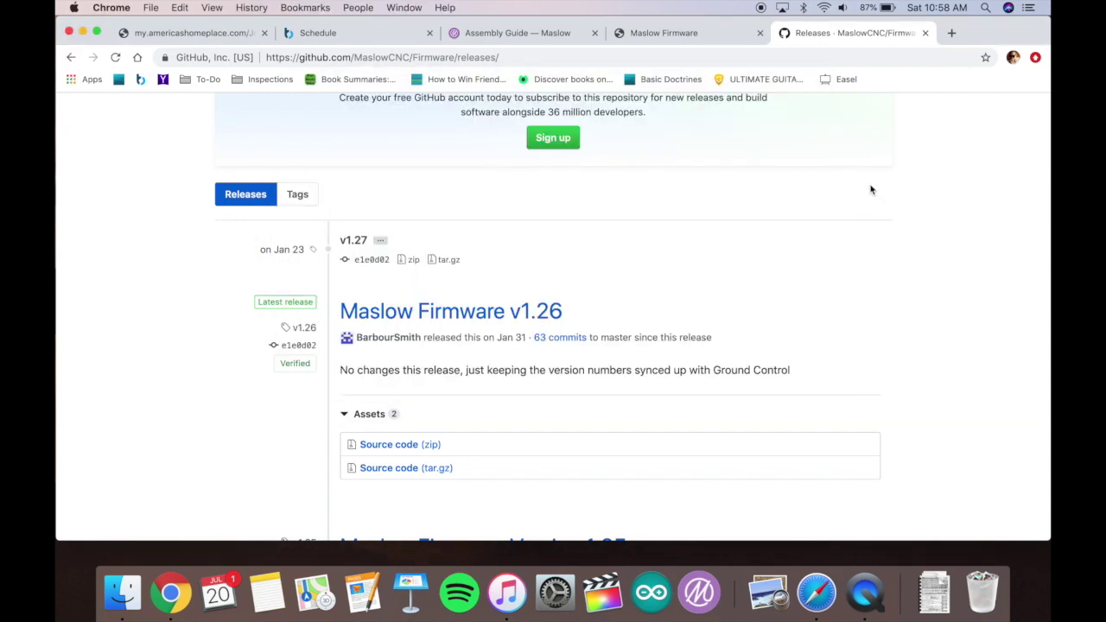
- Close the GitHub releases tab and scroll down the firmware guide
left_click(925, 33)
scroll(604, 291, "down", 2)
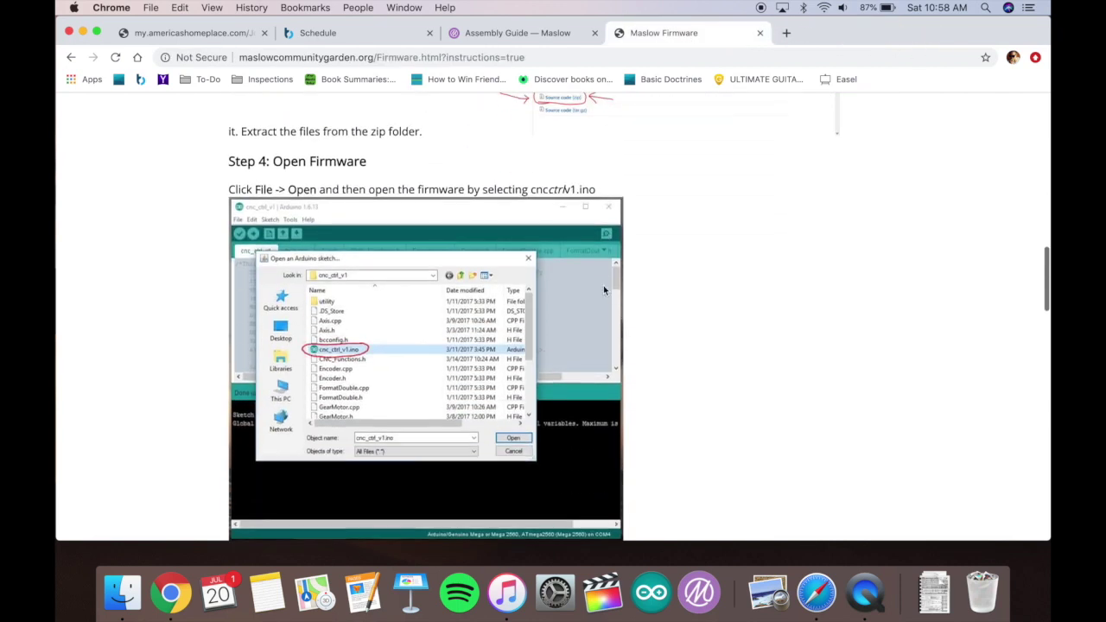
scroll(604, 290, "down", 1)
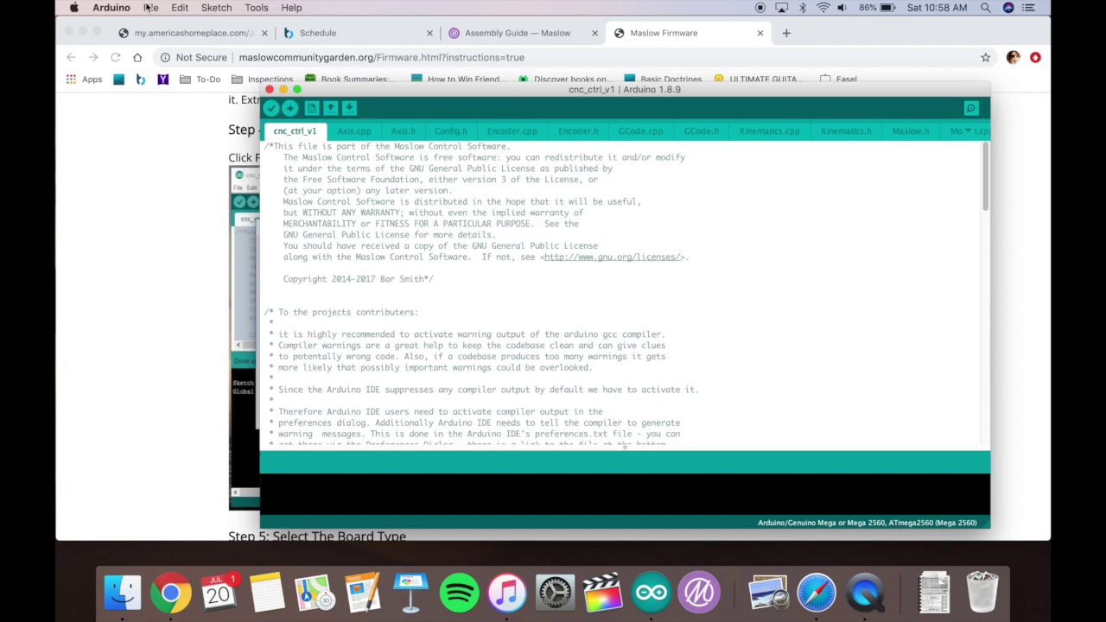
- Load the cnc_ctrl_v1.ino sketch in Arduino IDE and scroll the guide to Step 5: Select The Board Type
left_click(147, 7)
left_click(148, 37)
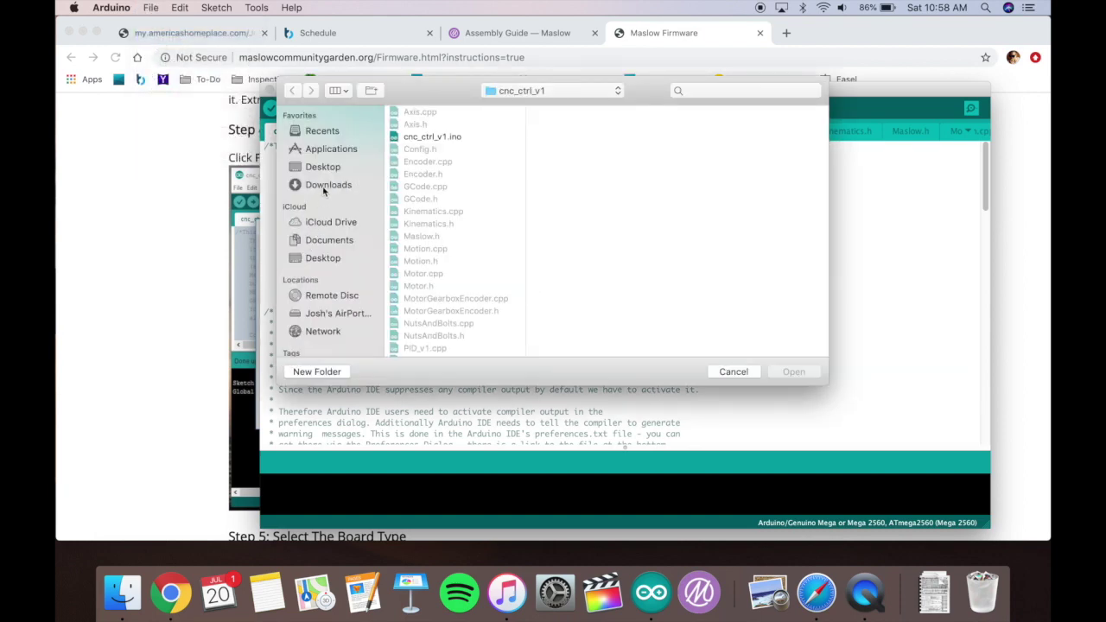
left_click(416, 139)
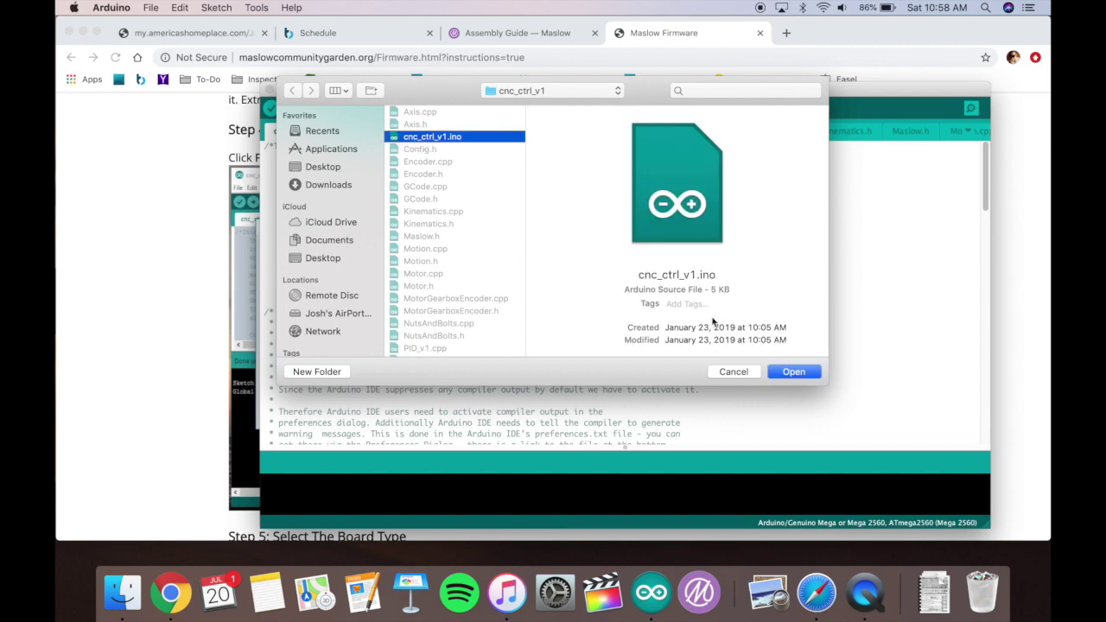
left_click(789, 374)
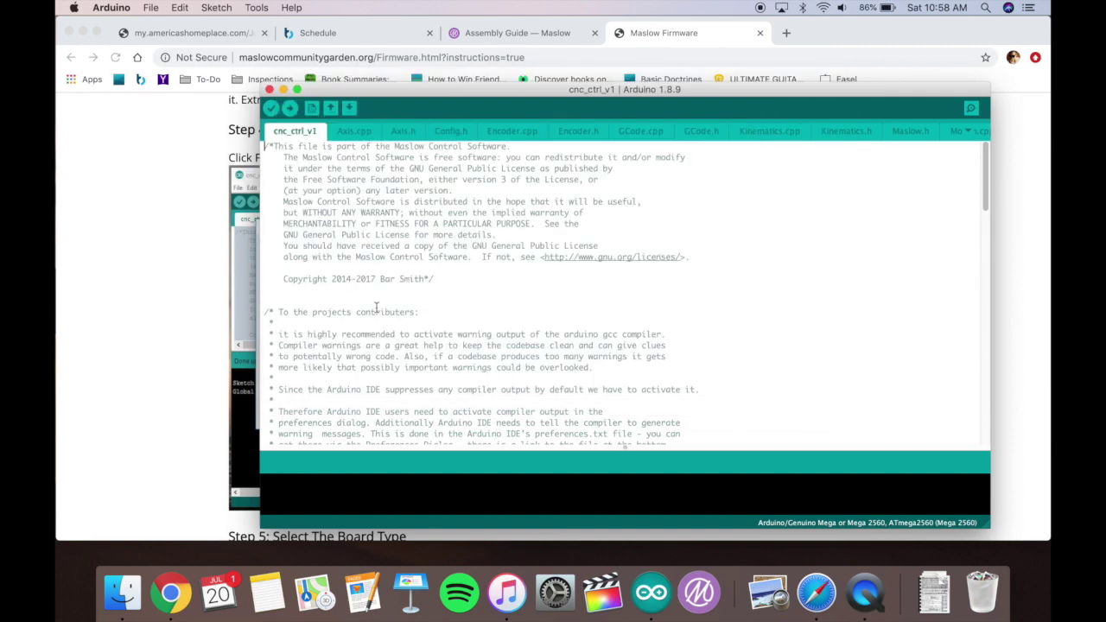
left_click(149, 318)
scroll(150, 318, "down", 10)
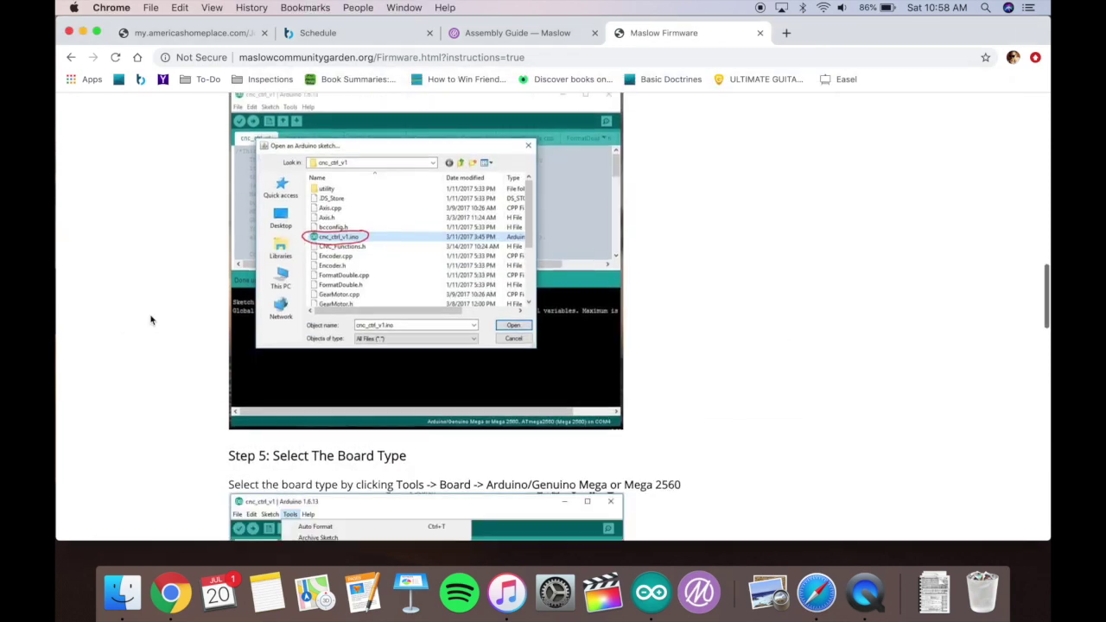
scroll(151, 320, "down", 1)
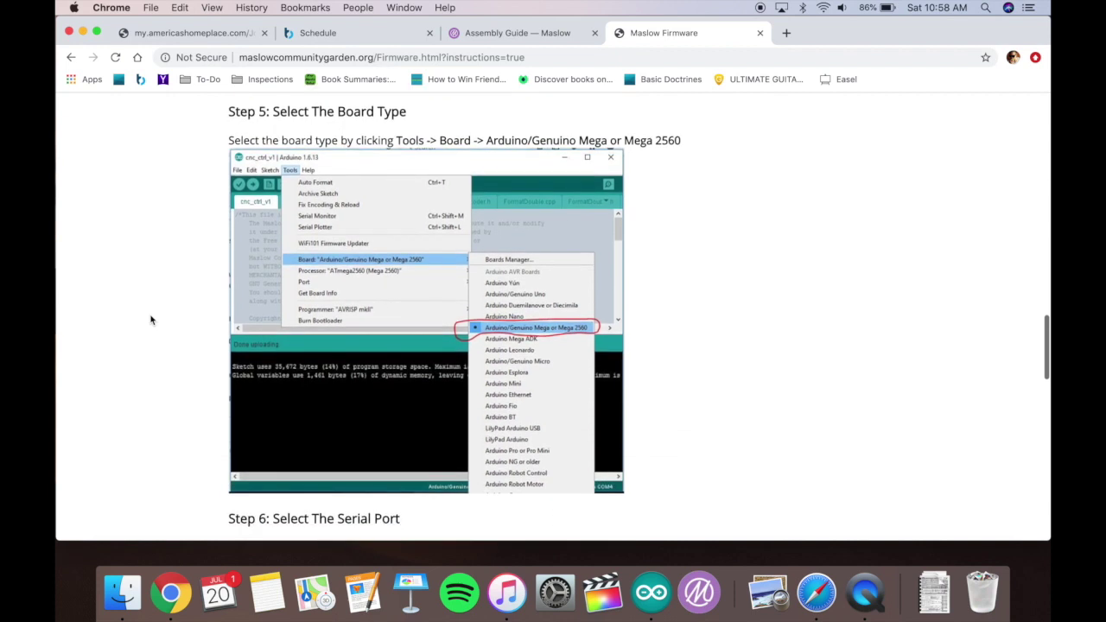
- Set the board to Arduino/Genuino Mega or Mega 2560, then scroll the guide to Step 6
left_click(651, 592)
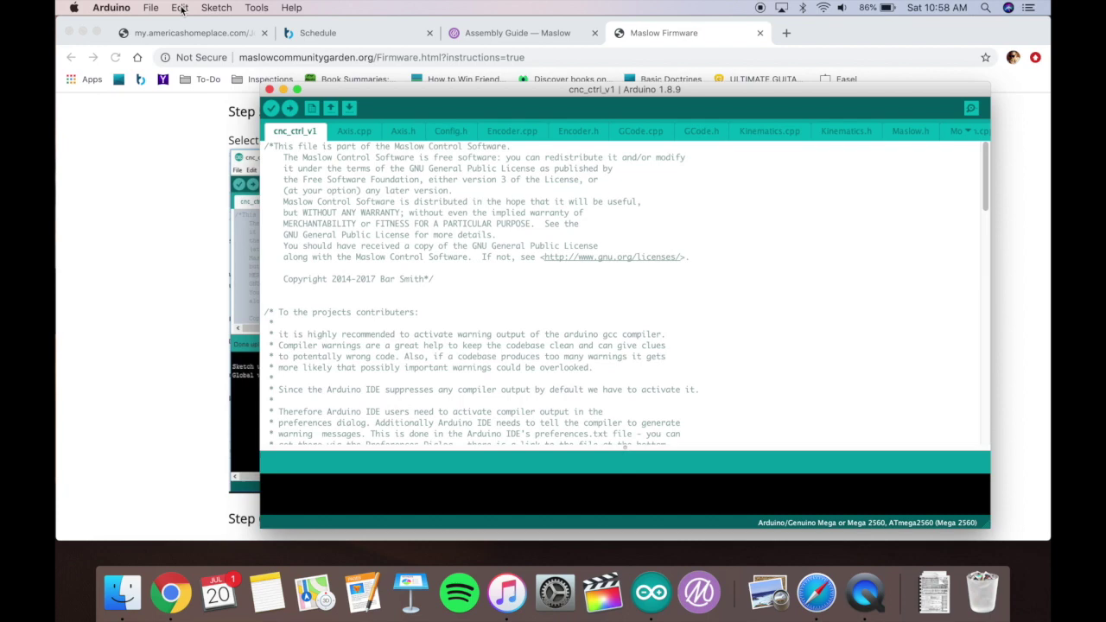
left_click(150, 8)
mouse_move(182, 5)
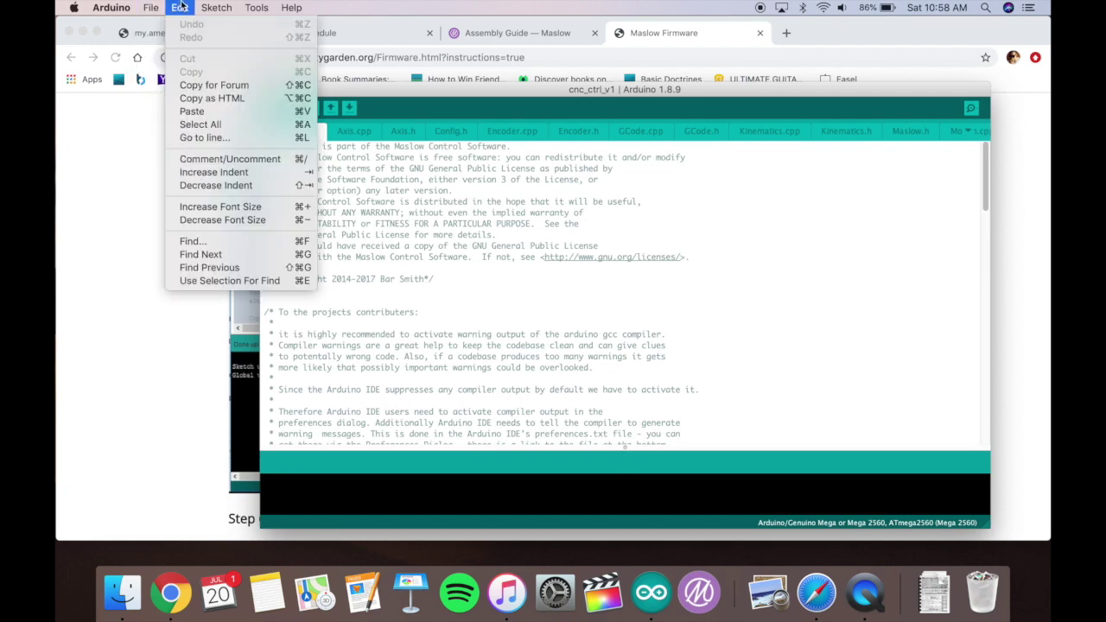
mouse_move(254, 8)
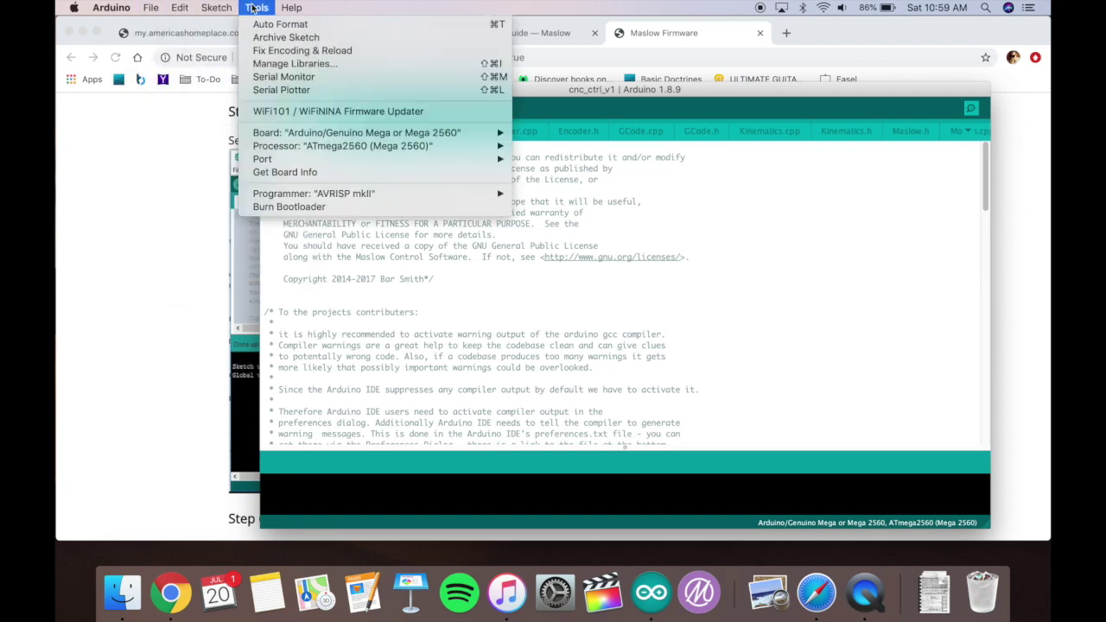
mouse_move(280, 136)
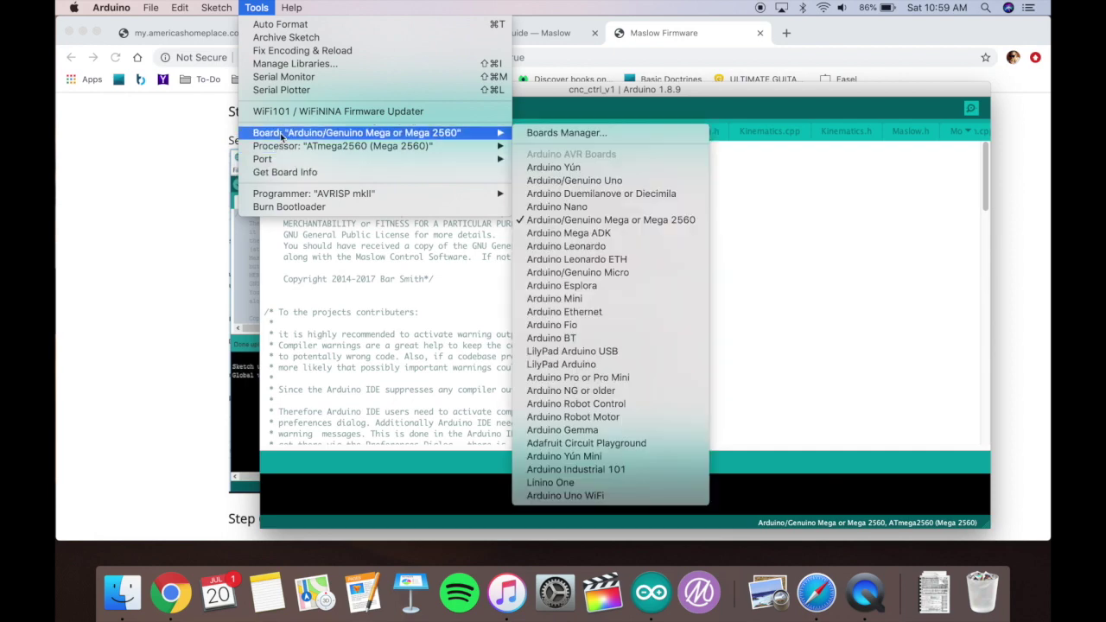
left_click(580, 221)
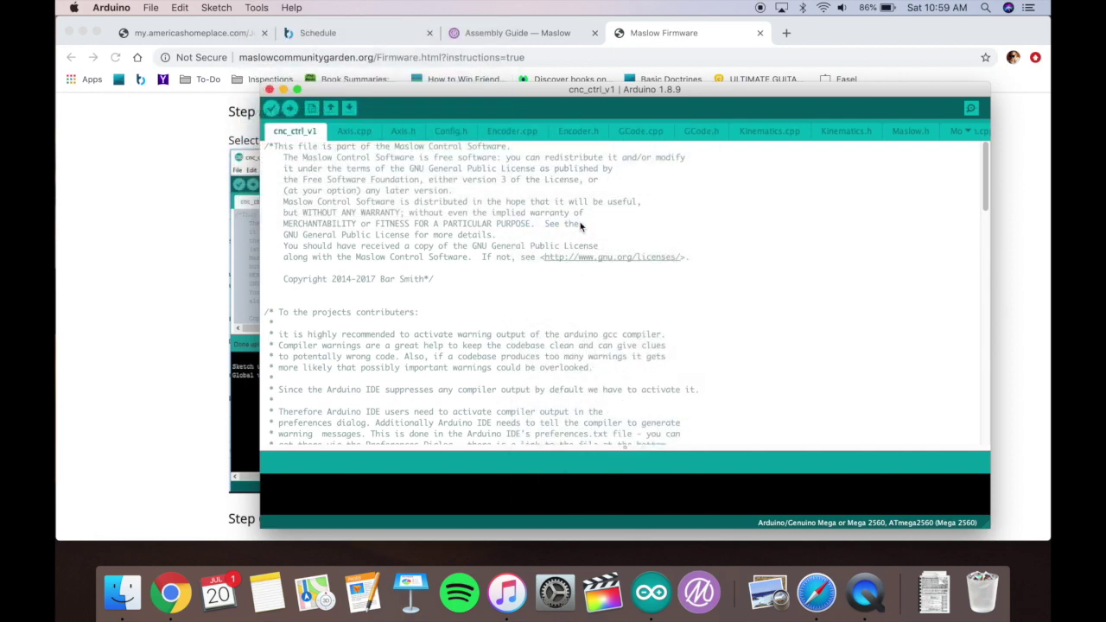
left_click(164, 286)
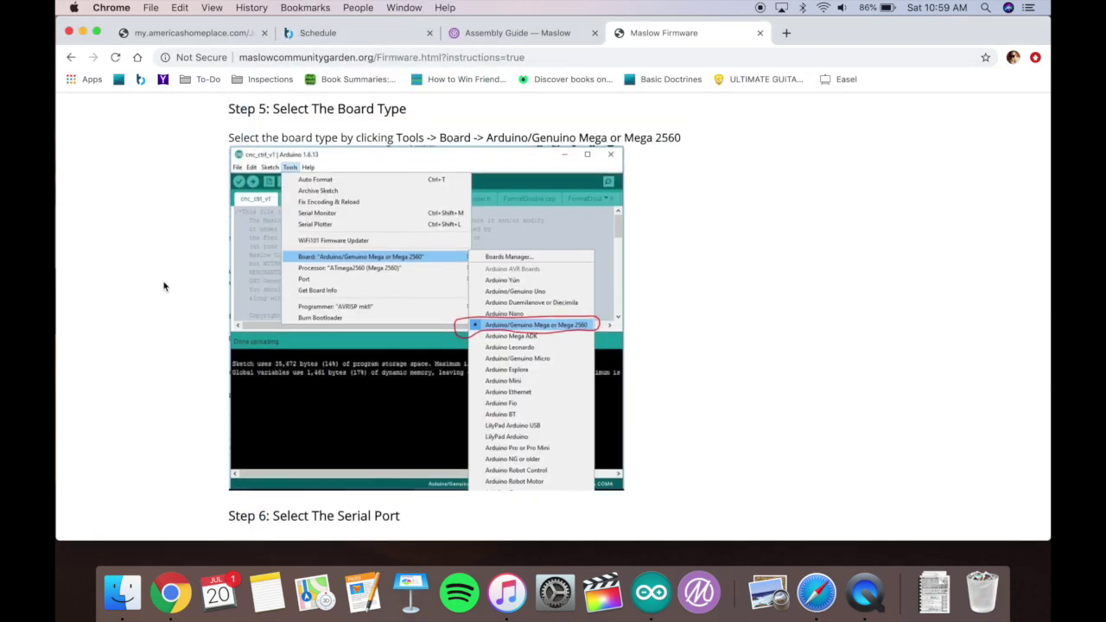
scroll(164, 286, "down", 5)
scroll(165, 286, "down", 1)
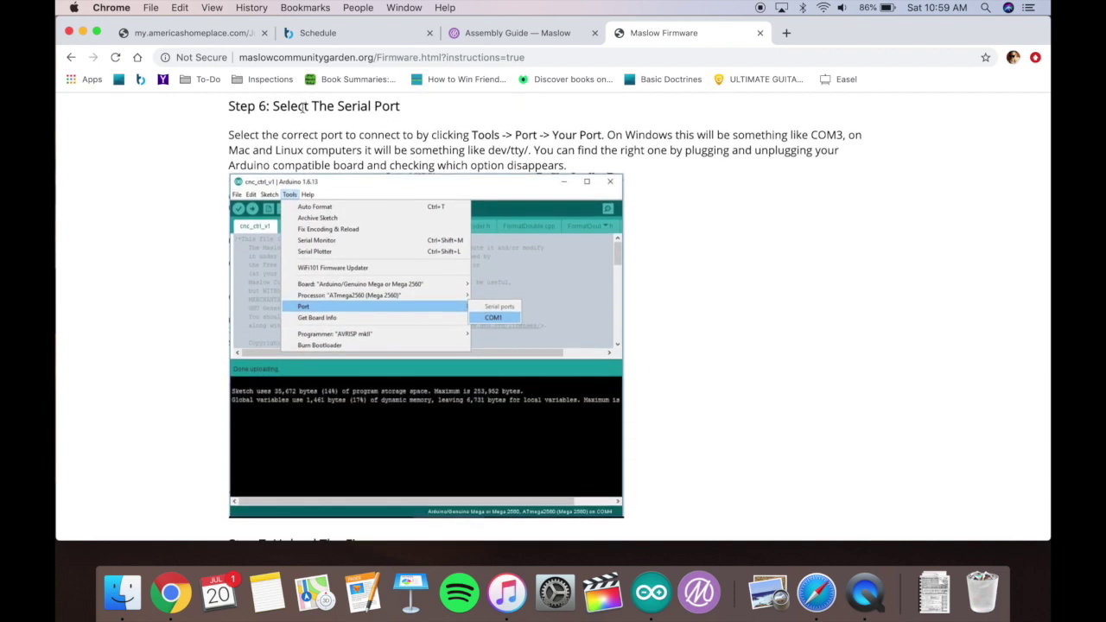
- Select /dev/cu.usbmodem143201 as the Arduino IDE serial port
left_click(651, 593)
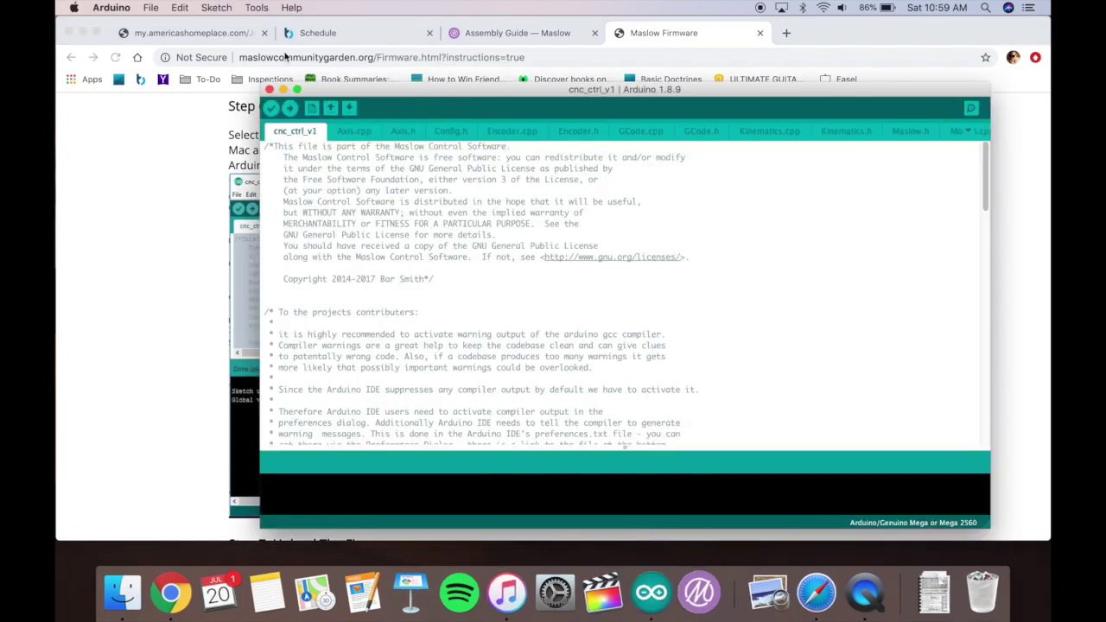
left_click(256, 8)
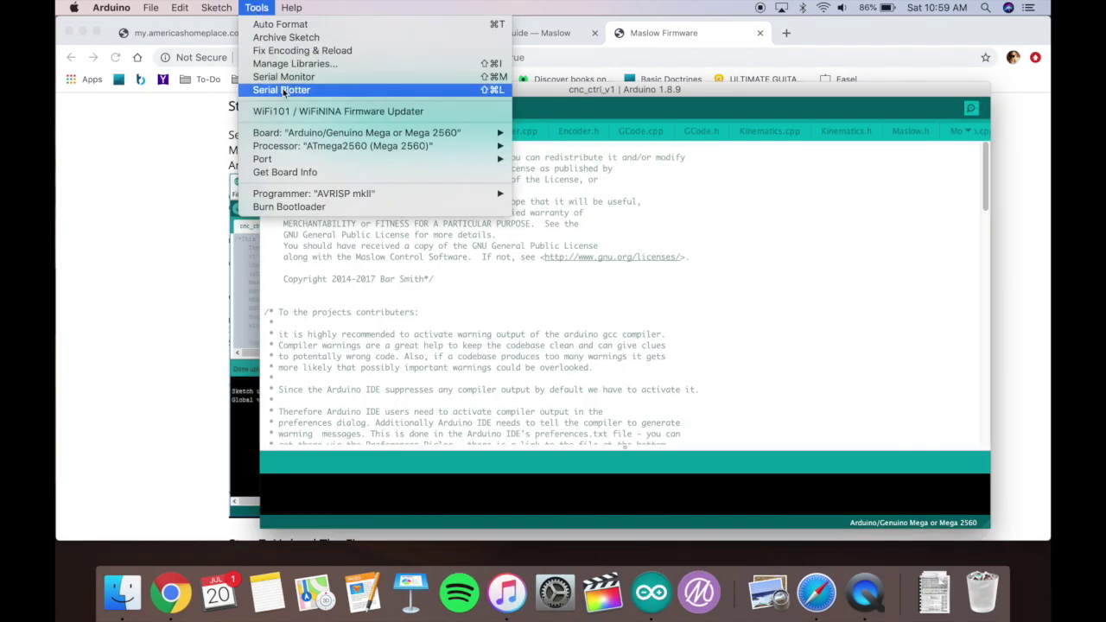
mouse_move(364, 161)
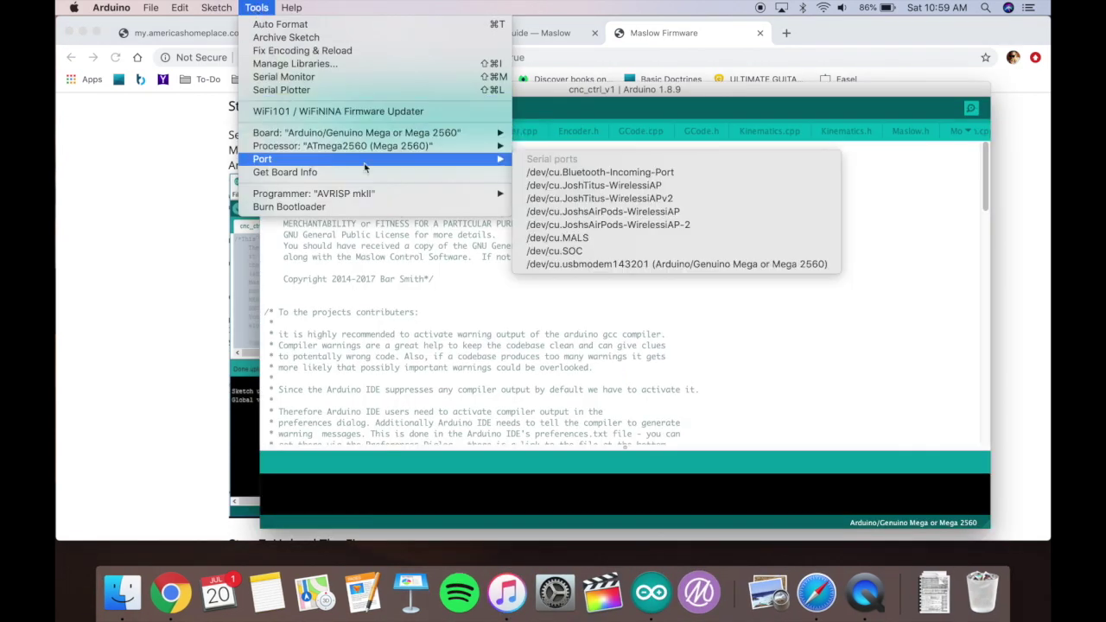
left_click(593, 265)
left_click(164, 275)
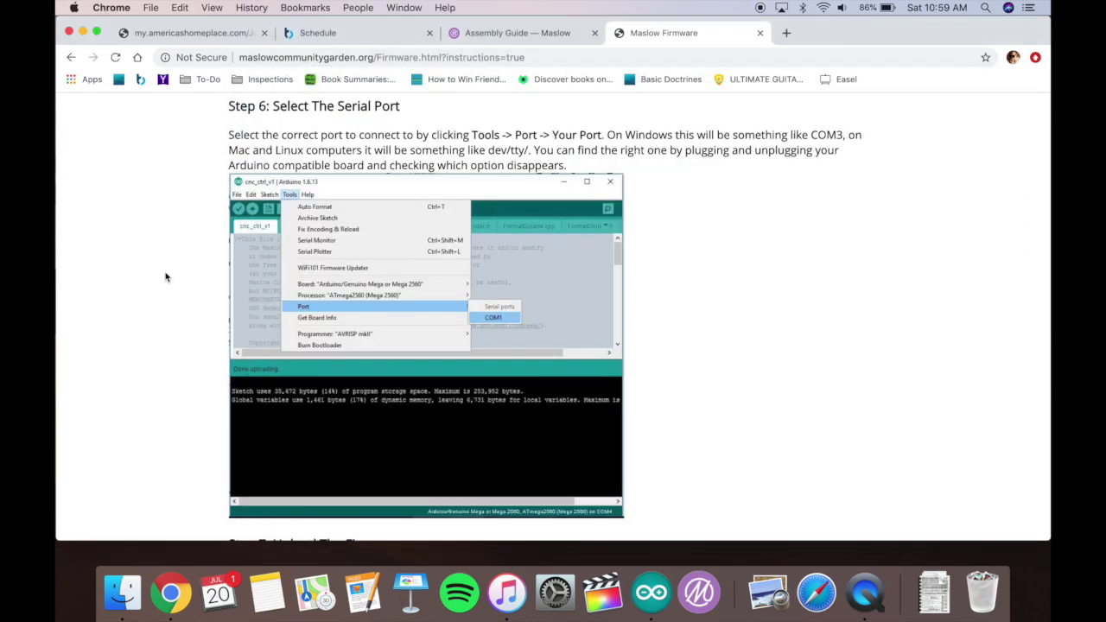
- Upload the cnc_ctrl_v1 sketch to the Mega 2560, compiling to 56864 bytes (22%)
scroll(166, 276, "down", 8)
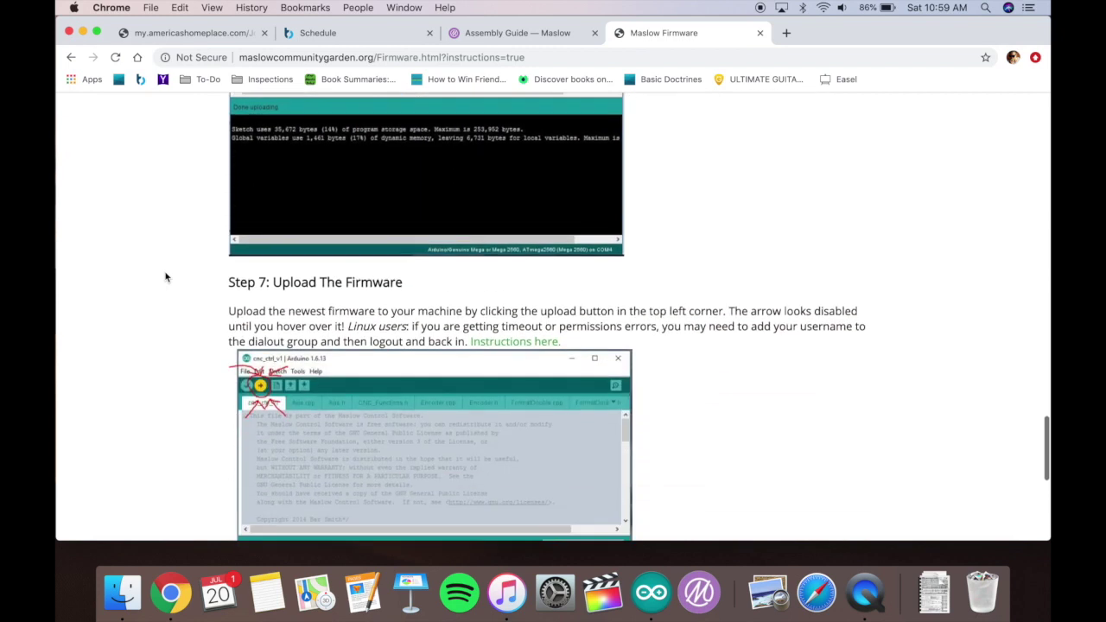
scroll(166, 275, "down", 3)
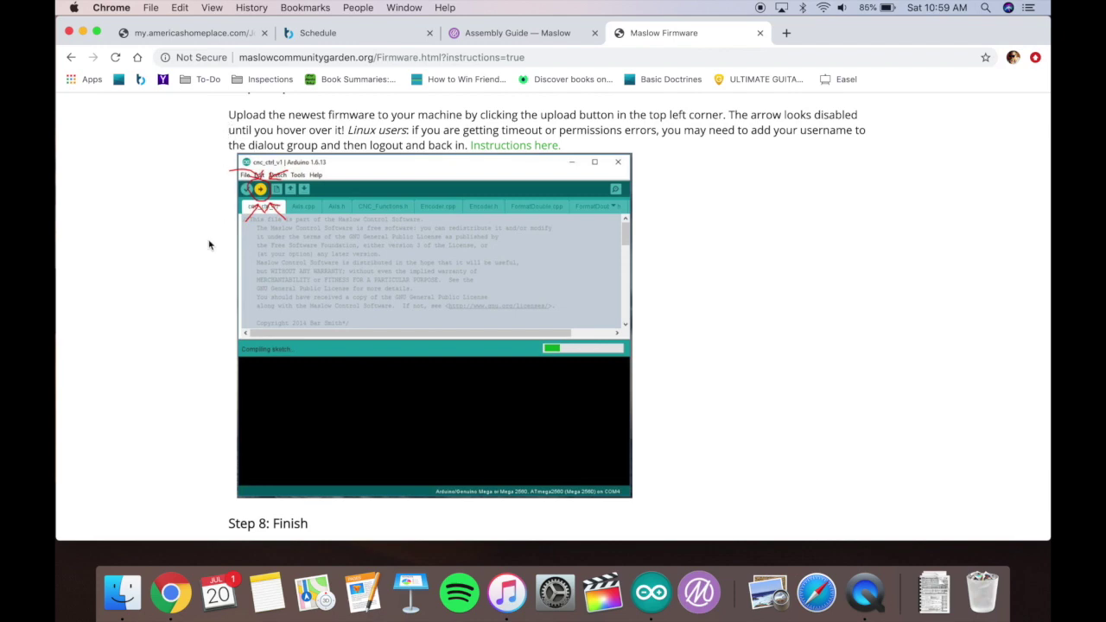
key("ctrl+Up")
left_click(717, 160)
left_click(290, 107)
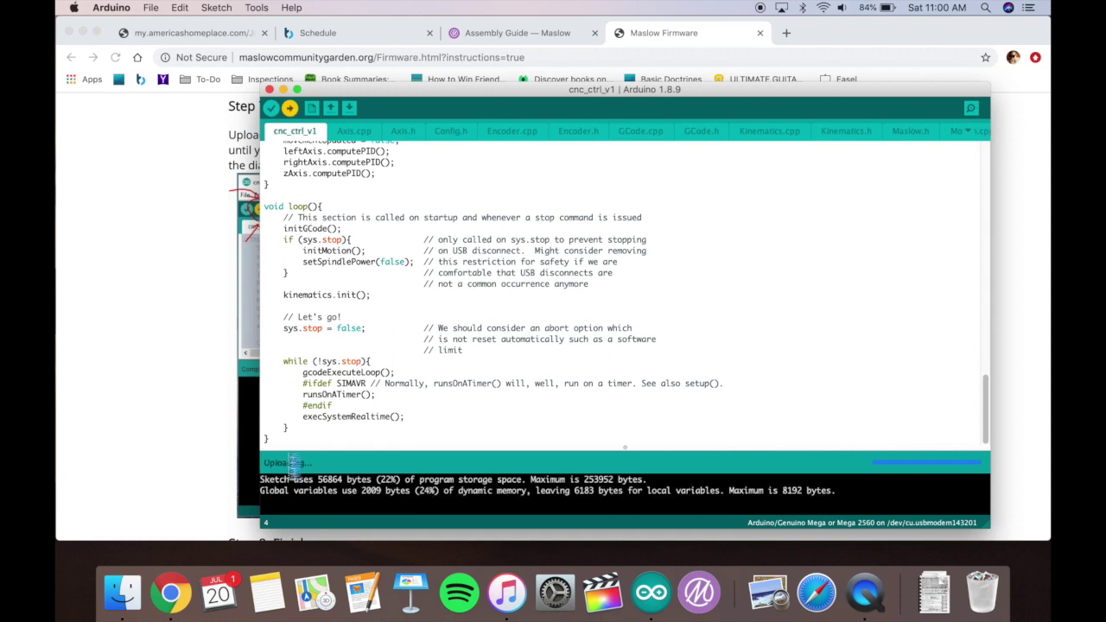
- Follow 'next step' to the Ground Control page and open its 'Mac computer' install instructions
left_click(198, 414)
scroll(185, 385, "down", 5)
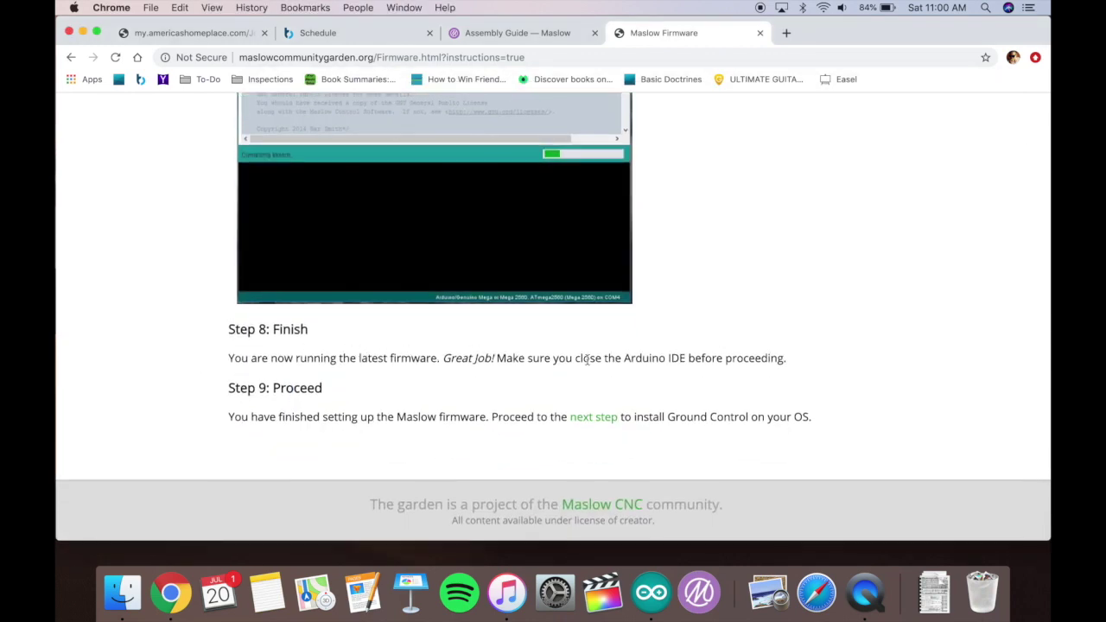
left_click(593, 417)
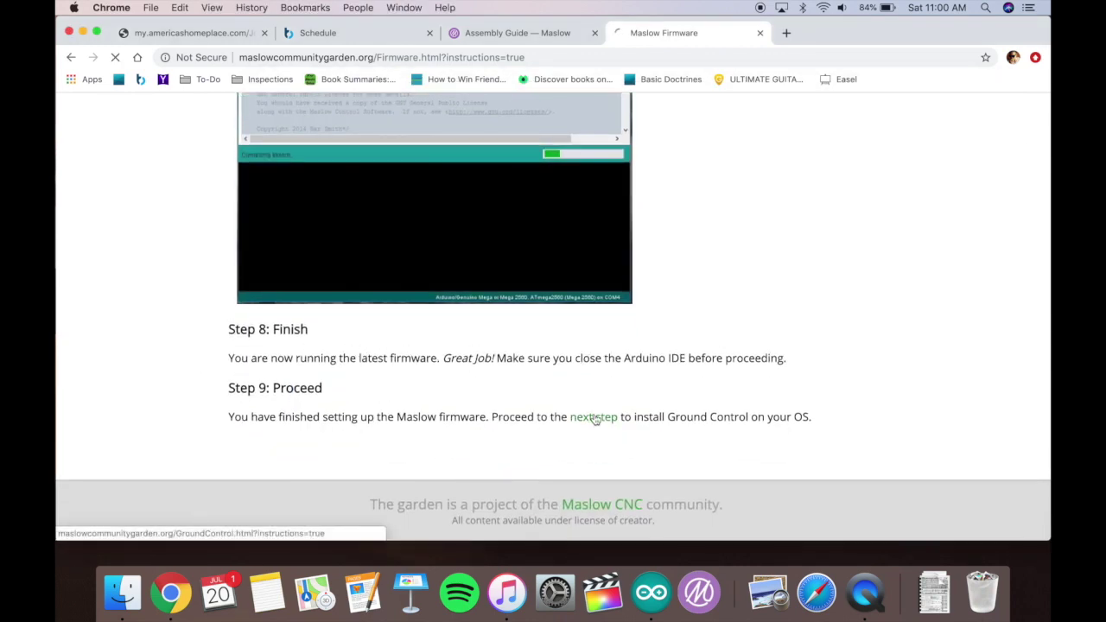
scroll(595, 421, "down", 3)
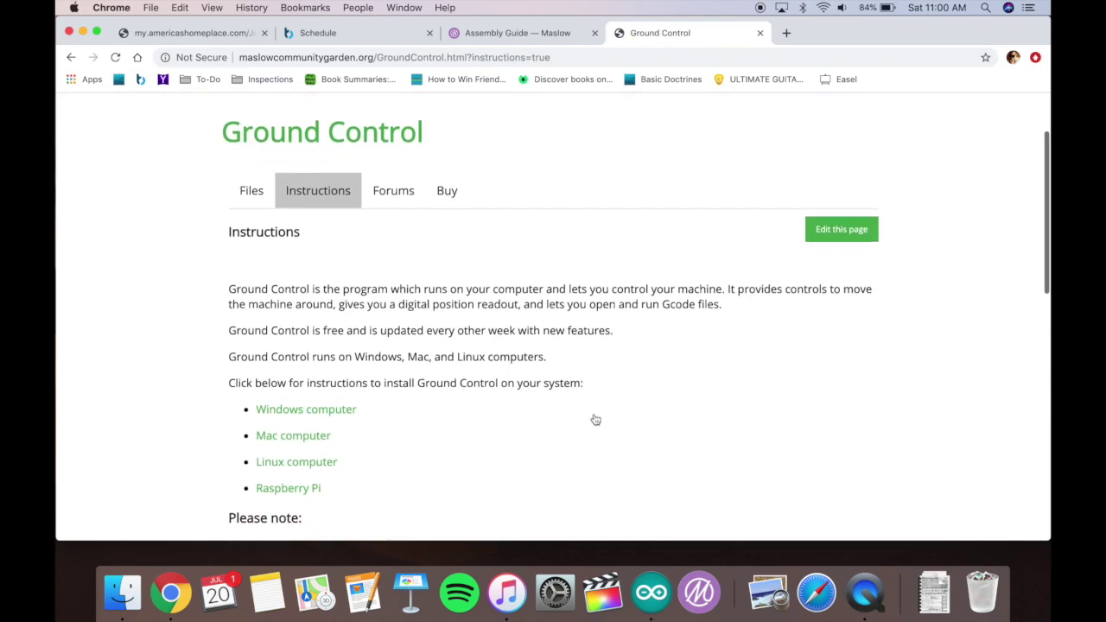
scroll(596, 420, "down", 3)
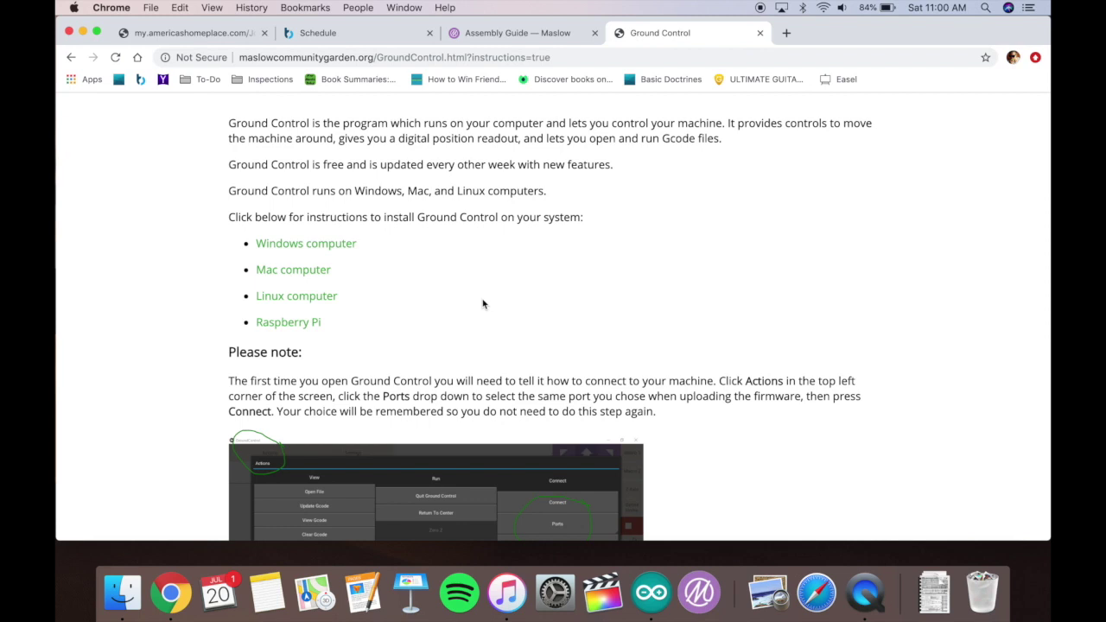
scroll(484, 303, "down", 1)
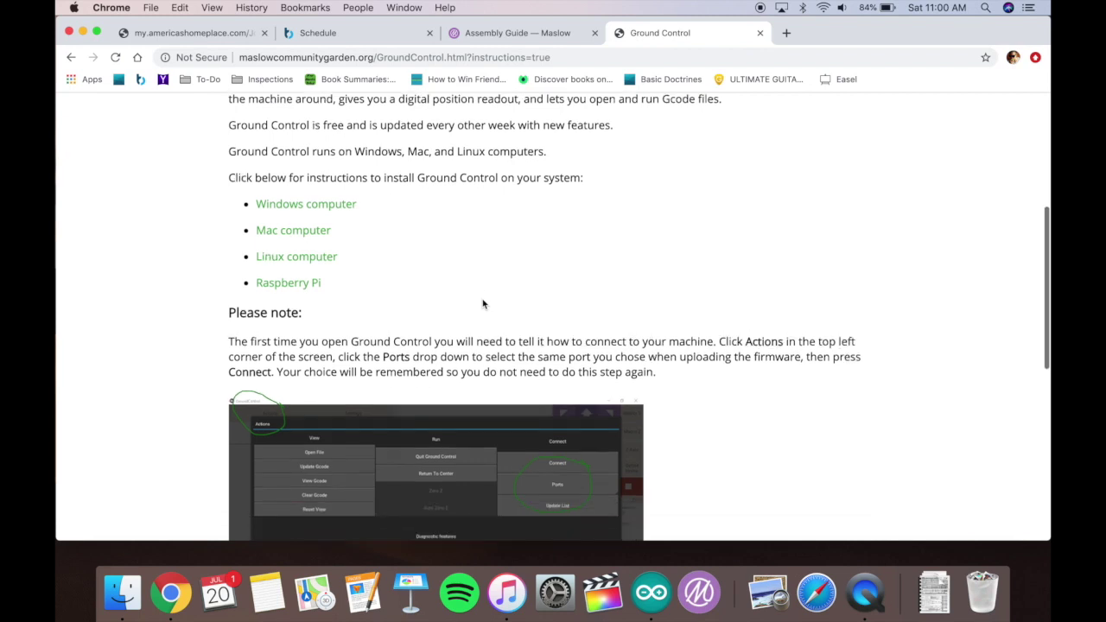
left_click(322, 232)
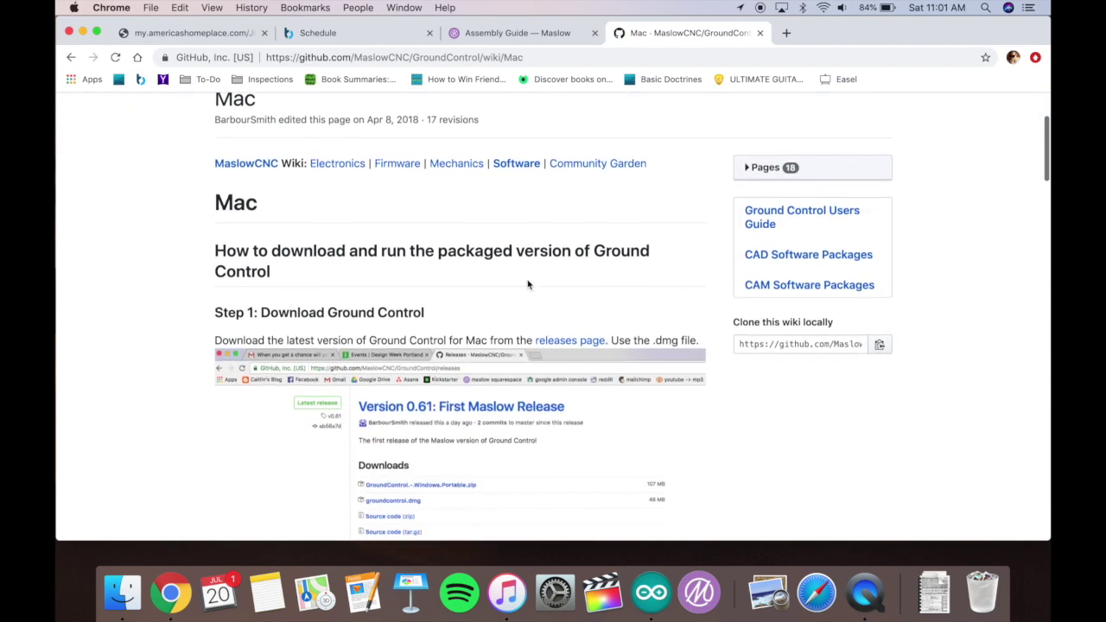
- Scroll through the Ground Control Mac wiki's download, install-to-Applications and launch steps
scroll(529, 285, "down", 4)
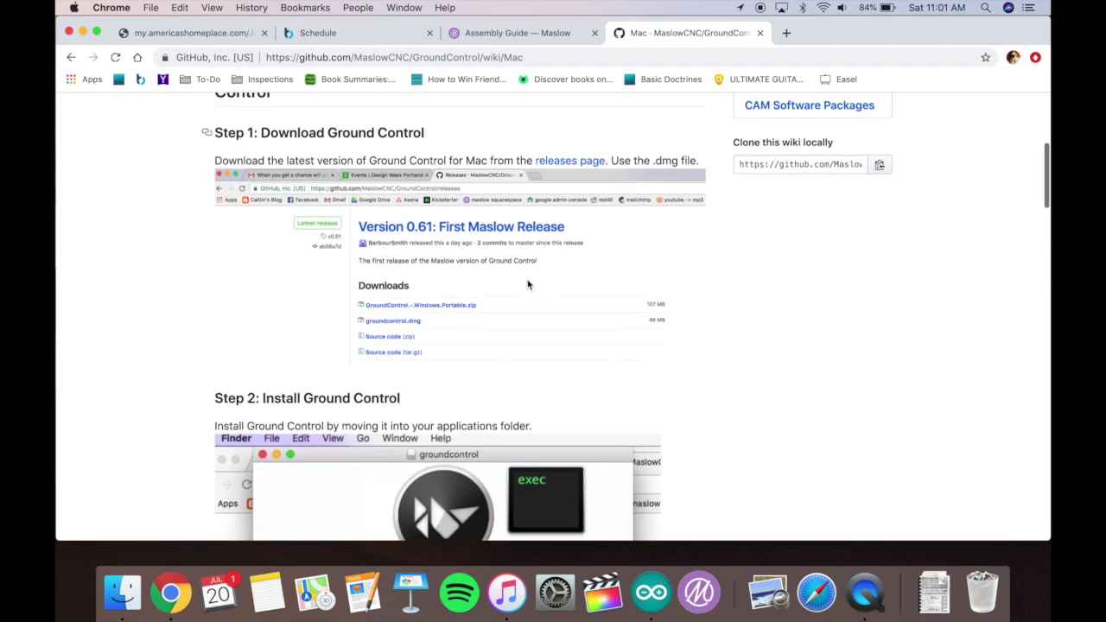
scroll(528, 284, "down", 1)
scroll(528, 284, "down", 6)
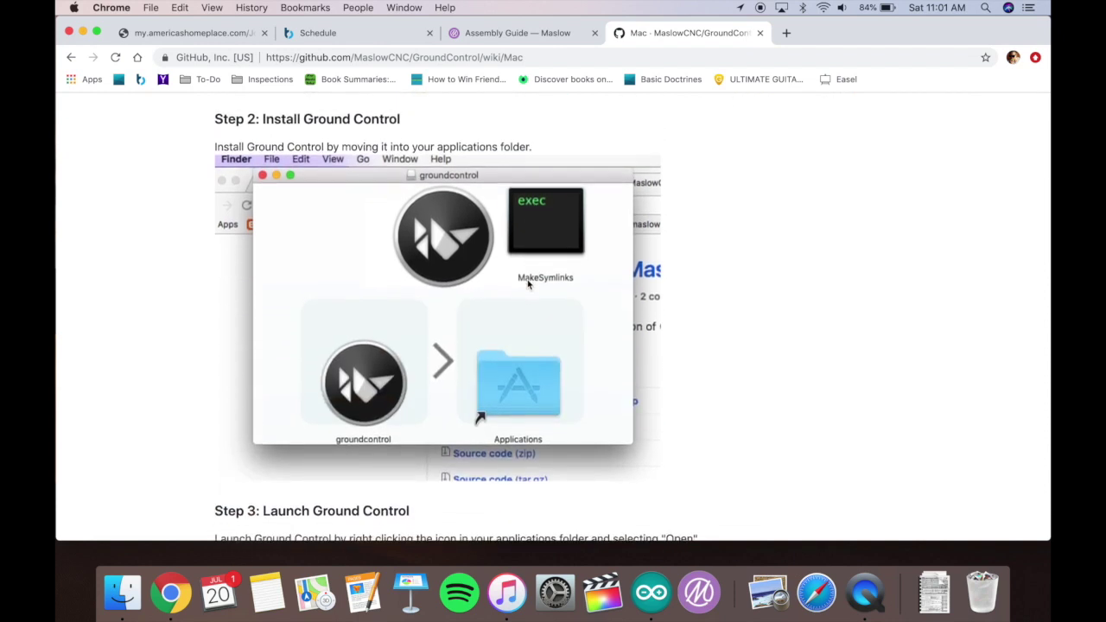
scroll(529, 284, "down", 9)
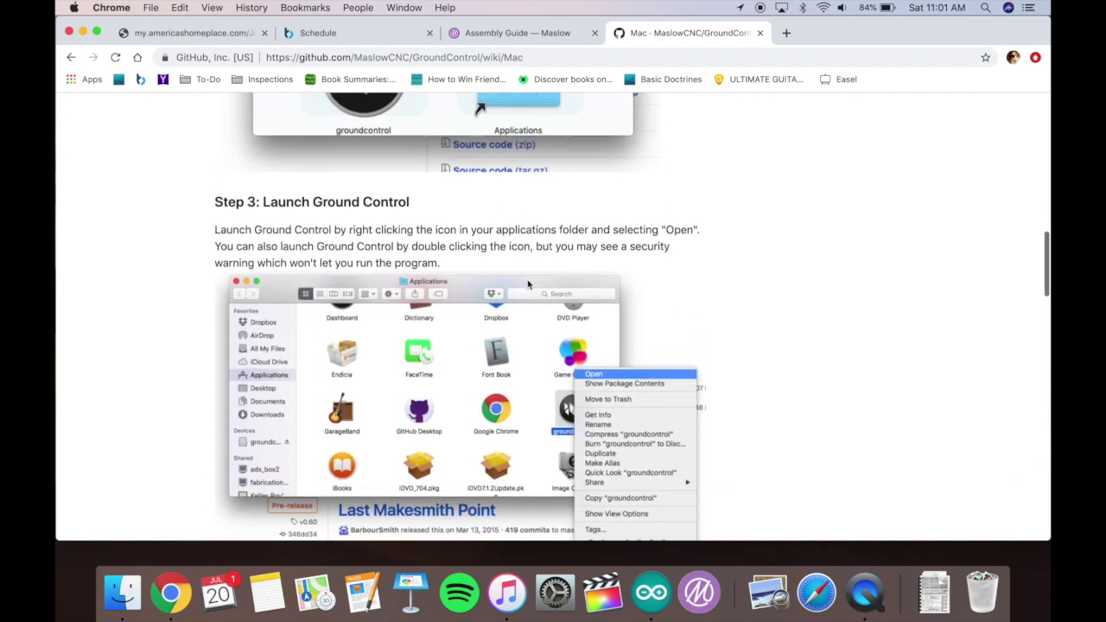
scroll(747, 300, "down", 10)
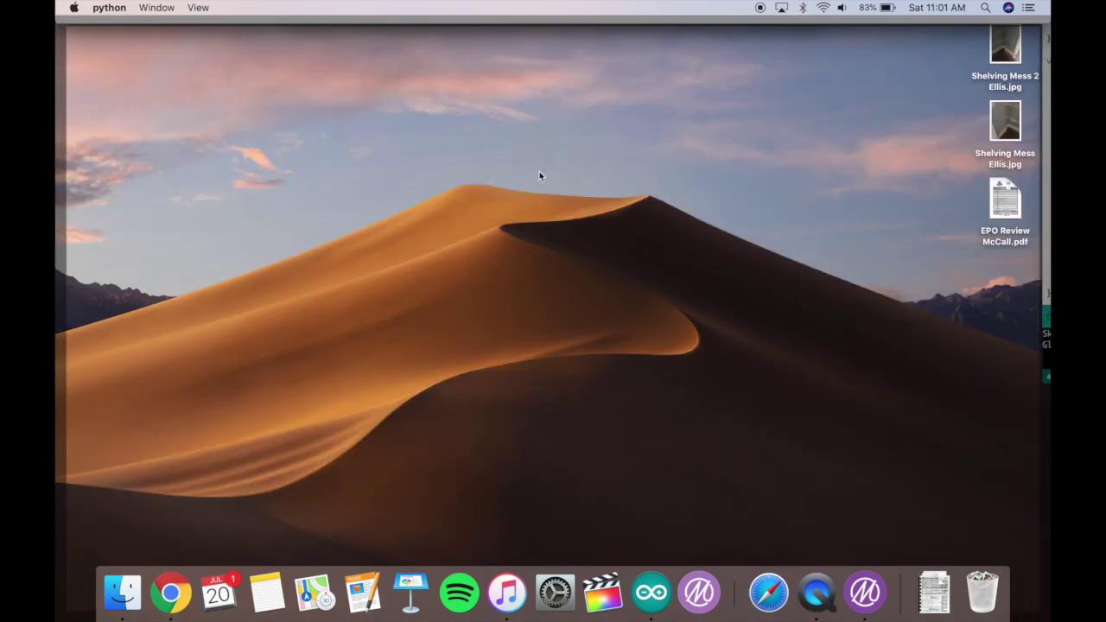
- In Ground Control's Actions panel, choose port /dev/tty.usbmodem143201
key("F4")
key("ctrl+Up")
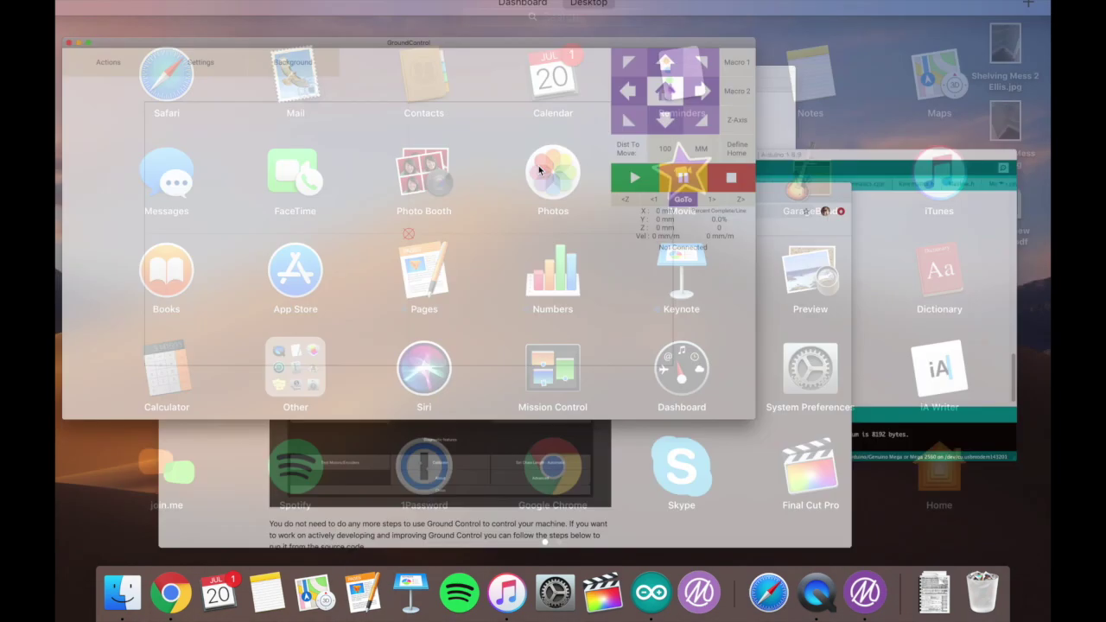
left_click(519, 388)
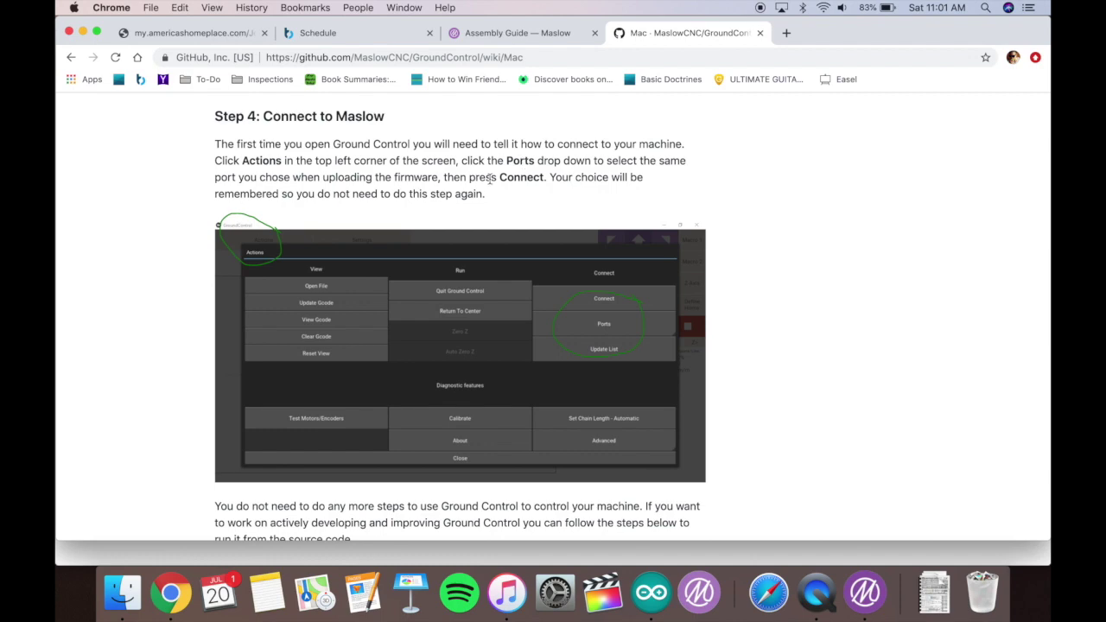
key("ctrl+Up")
left_click(452, 191)
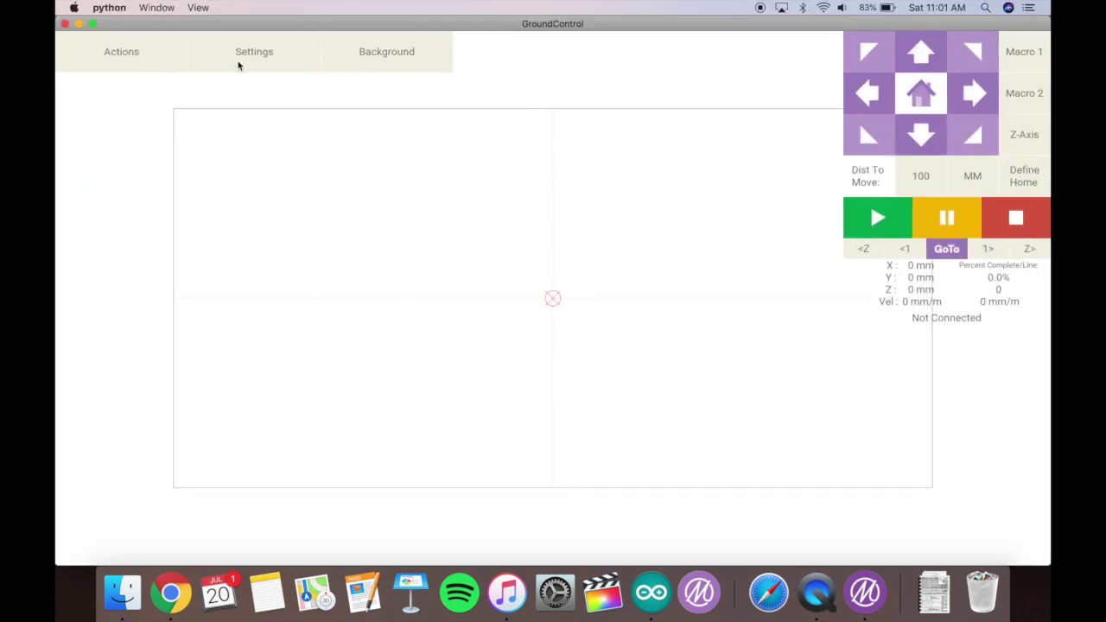
left_click(140, 54)
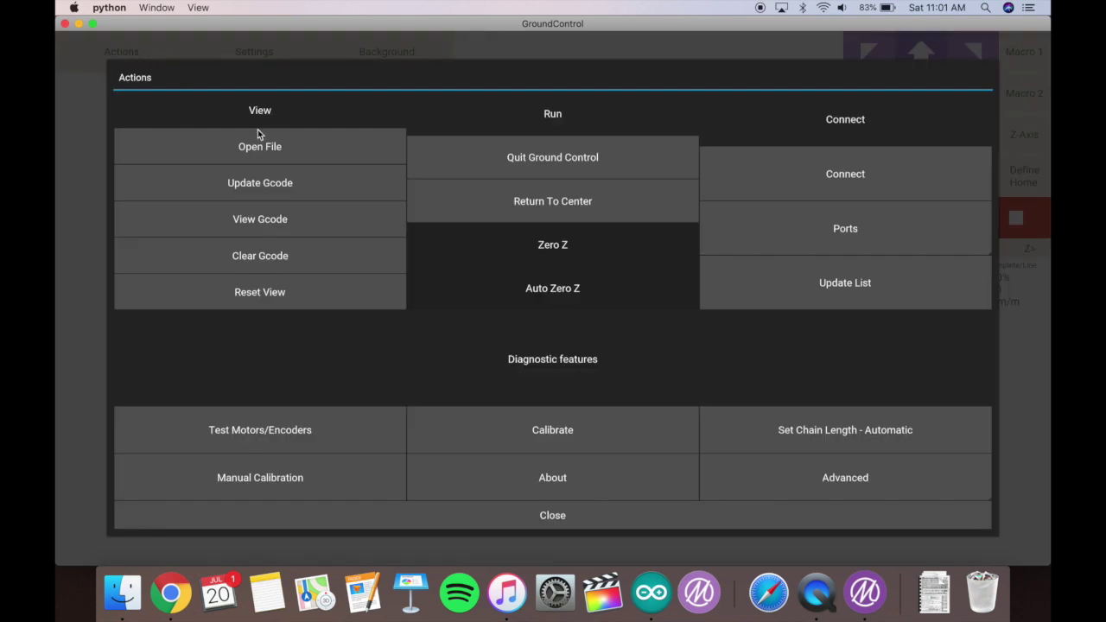
left_click(851, 227)
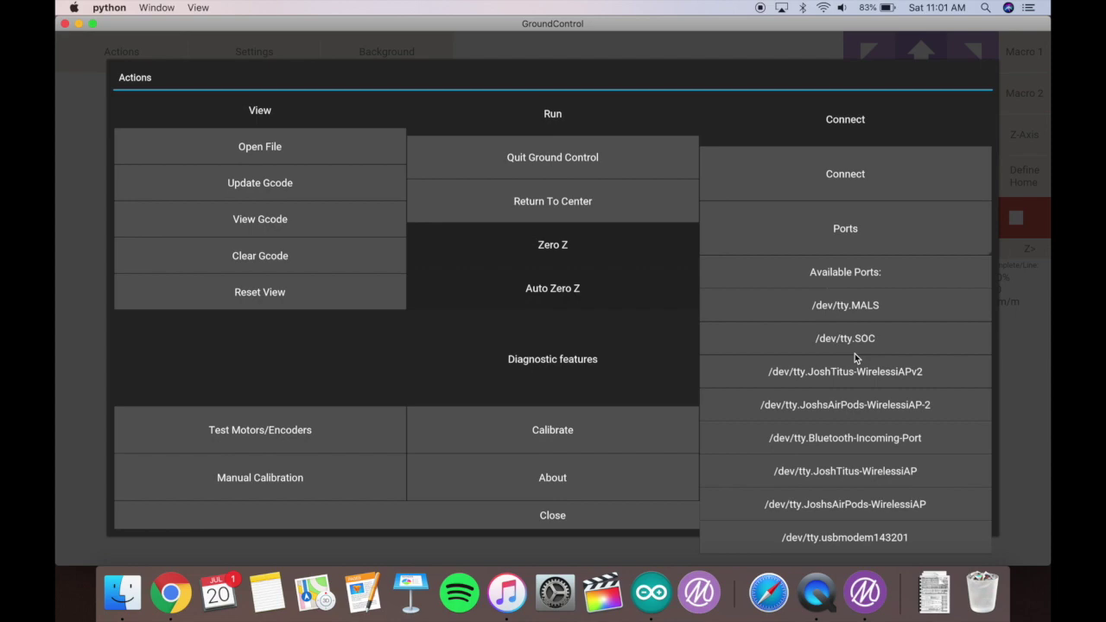
left_click(835, 540)
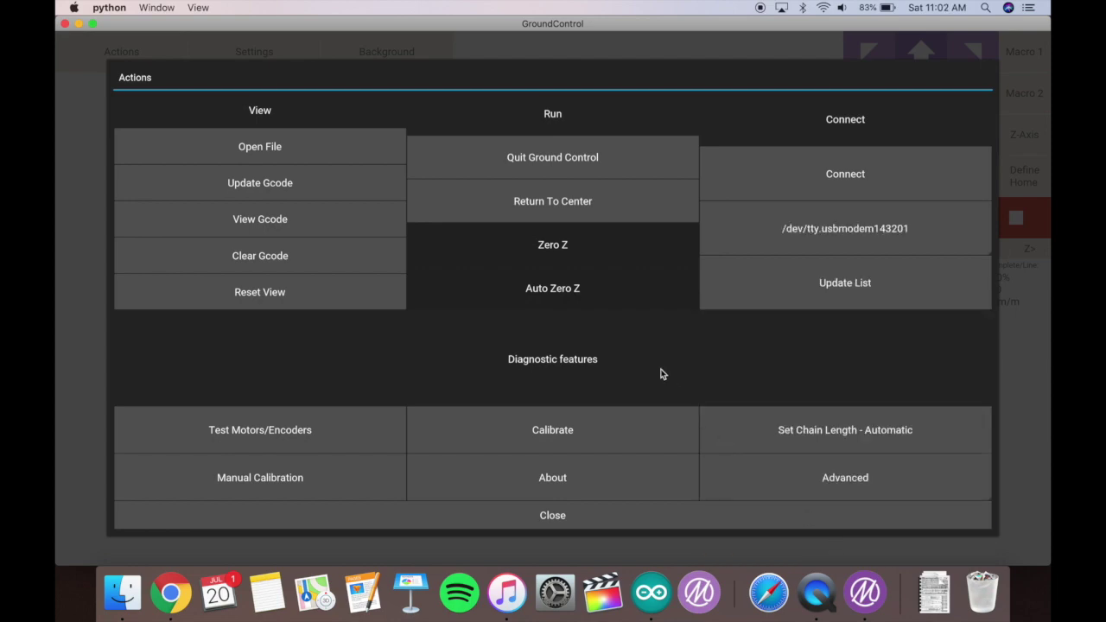
- Dismiss the chain-length notification and connect, getting firmware 1.26 on PCB v1.2
key("ctrl+Up")
left_click(599, 395)
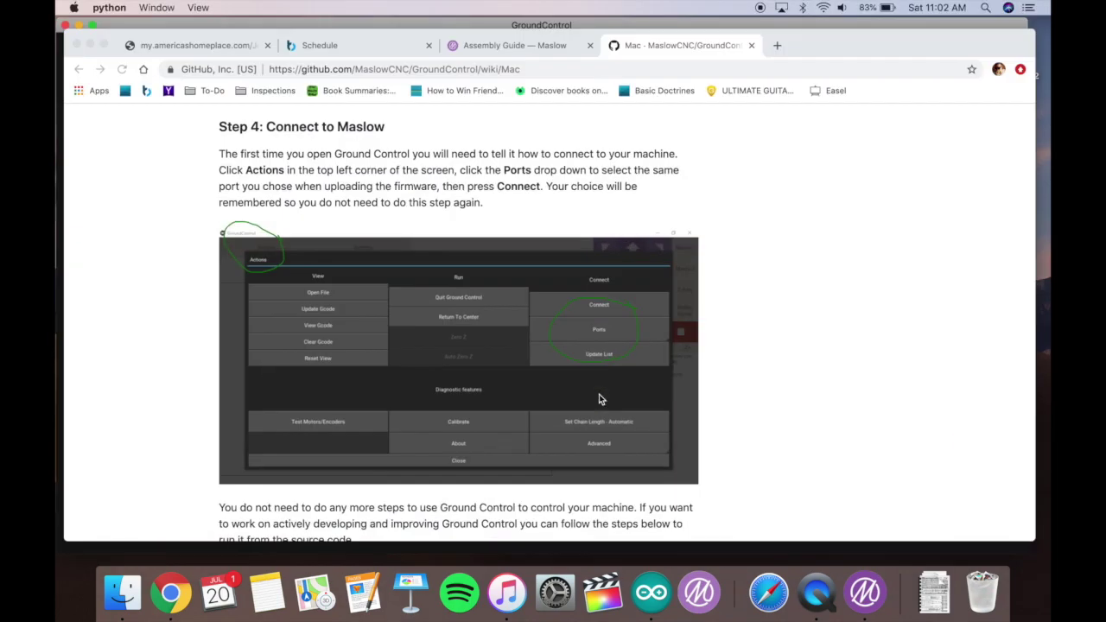
scroll(599, 394, "down", 1)
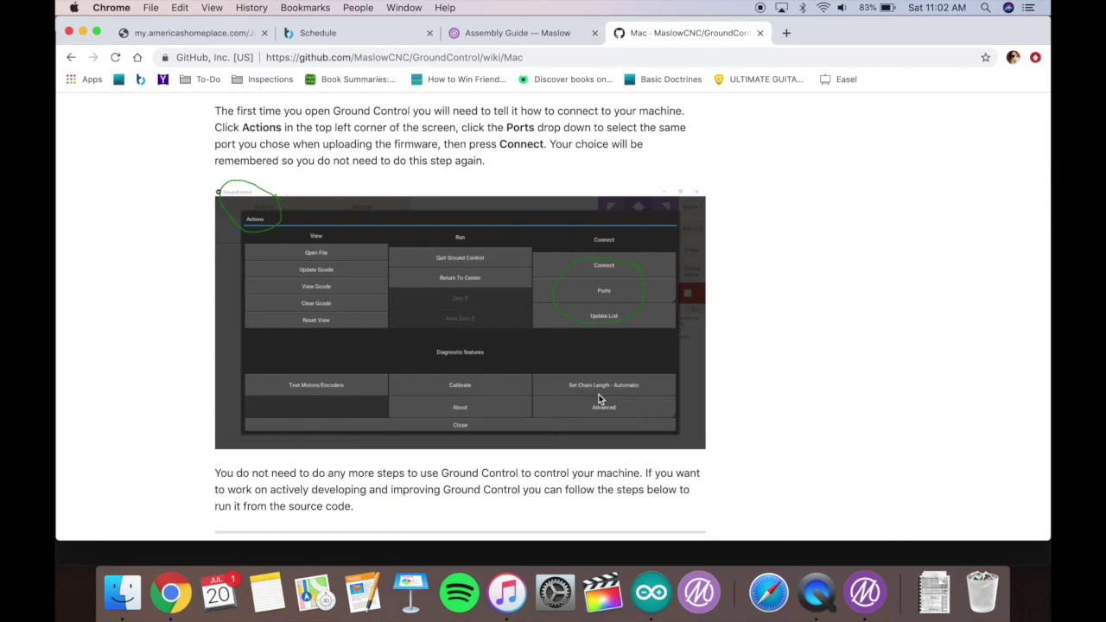
key("ctrl+Up")
left_click(461, 258)
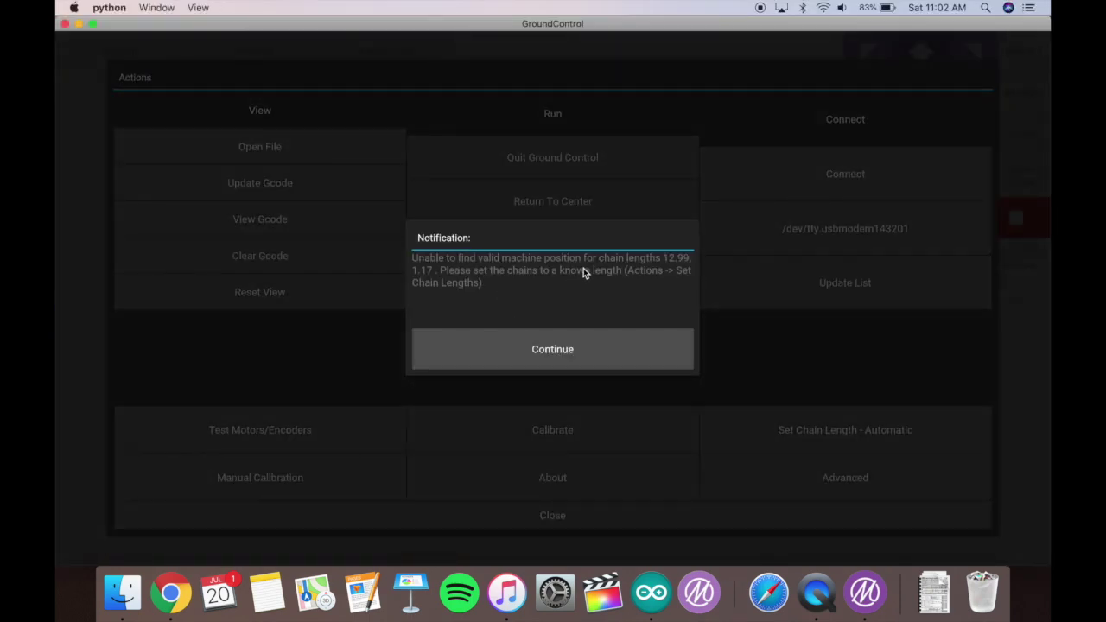
left_click(551, 347)
left_click(850, 174)
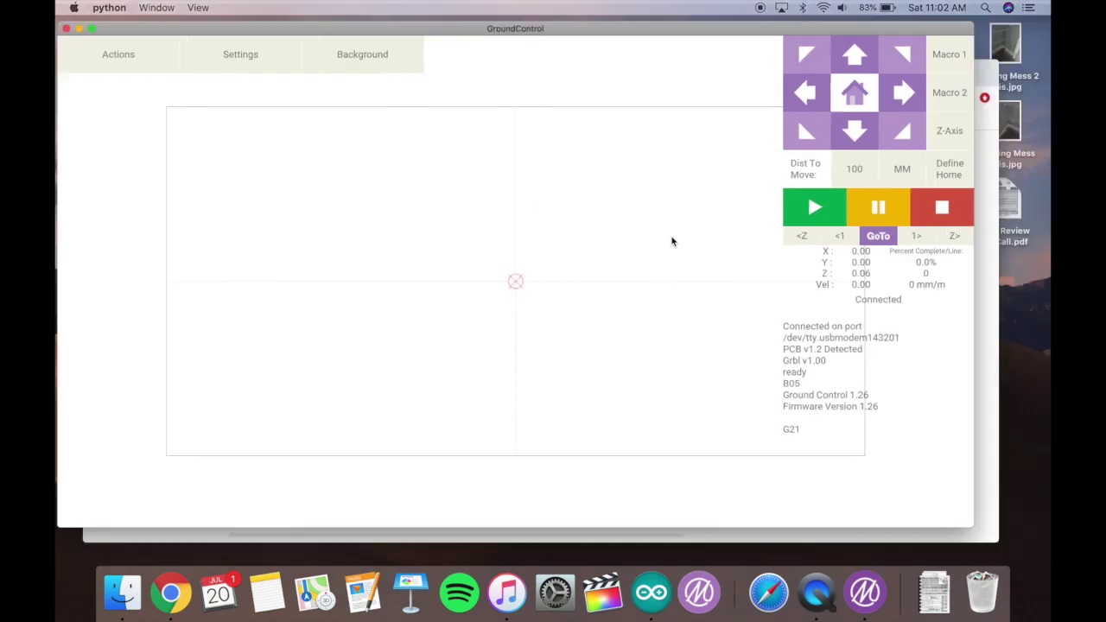
key("ctrl+Up")
- Swipe back from the GitHub Mac wiki to the maslowcommunitygarden.org Ground Control page, then show all windows
left_click(487, 249)
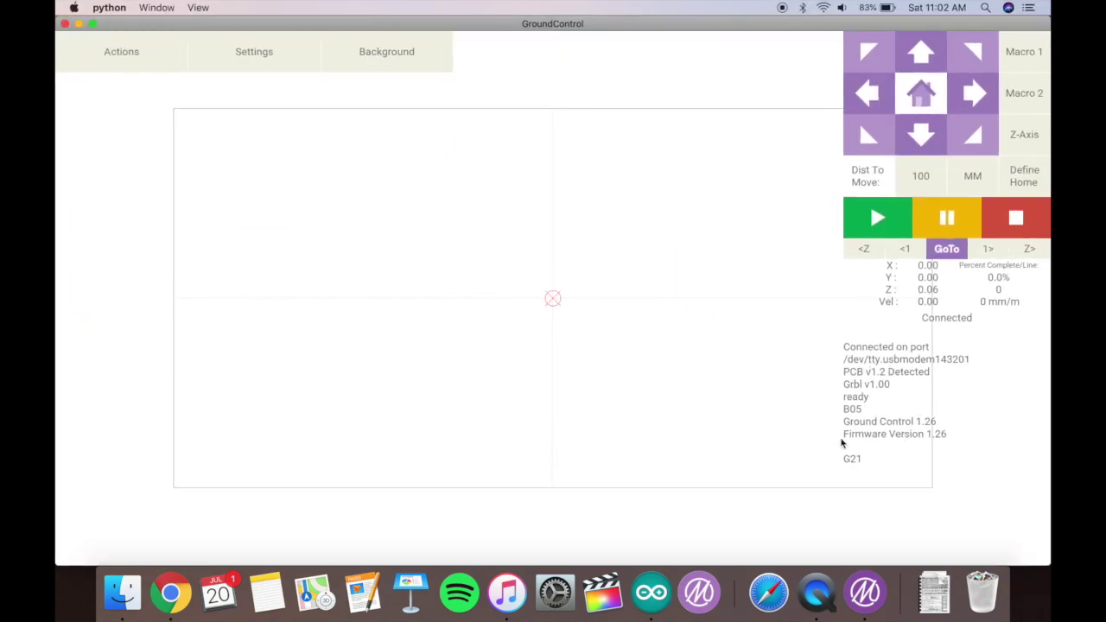
key("ctrl+Up")
left_click(575, 457)
scroll(577, 460, "down", 2)
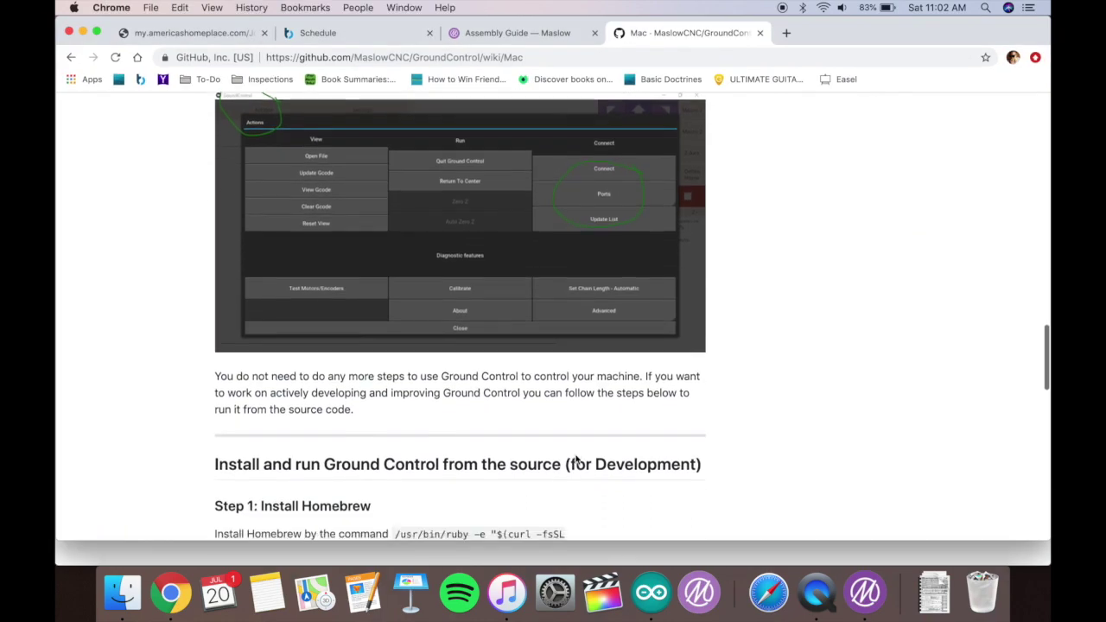
scroll(576, 460, "down", 15)
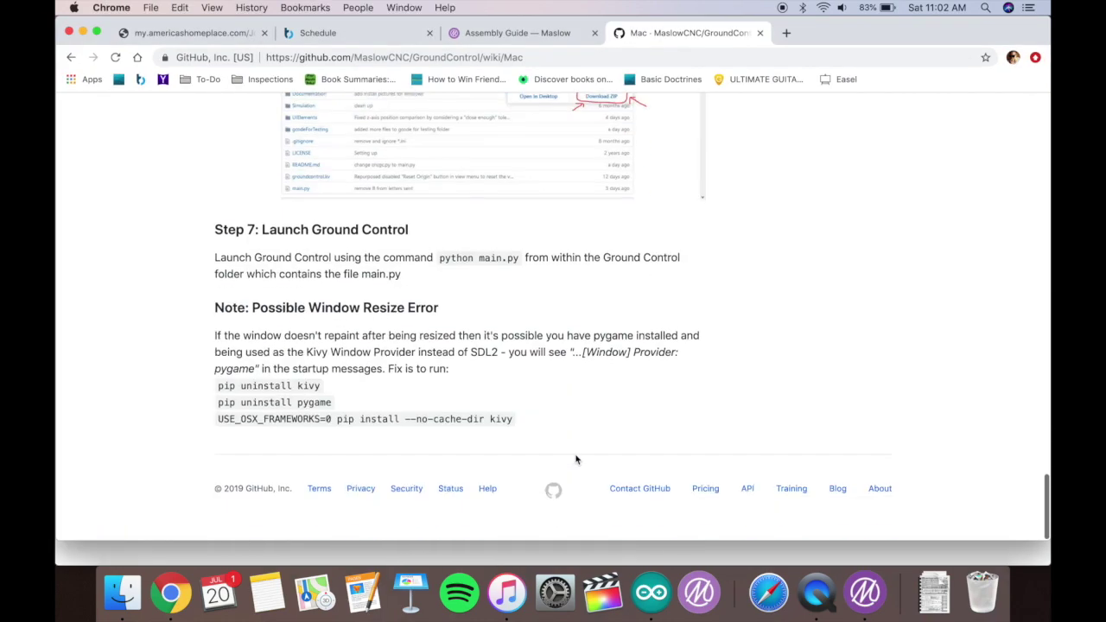
scroll(534, 332, "up", 10)
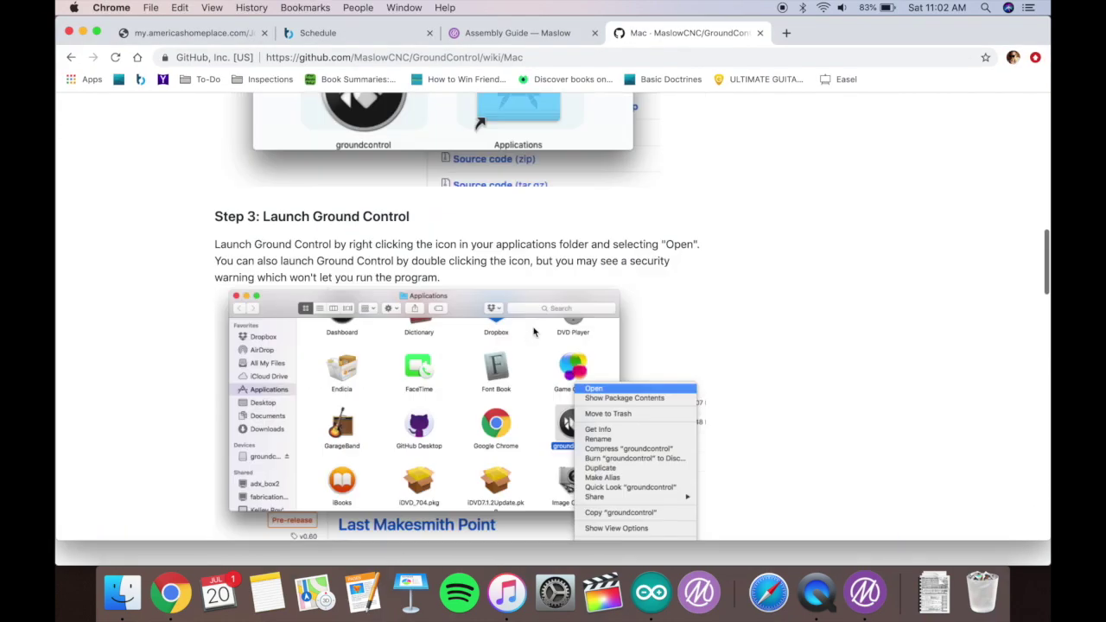
scroll(534, 332, "up", 15)
scroll(714, 371, "left", 5)
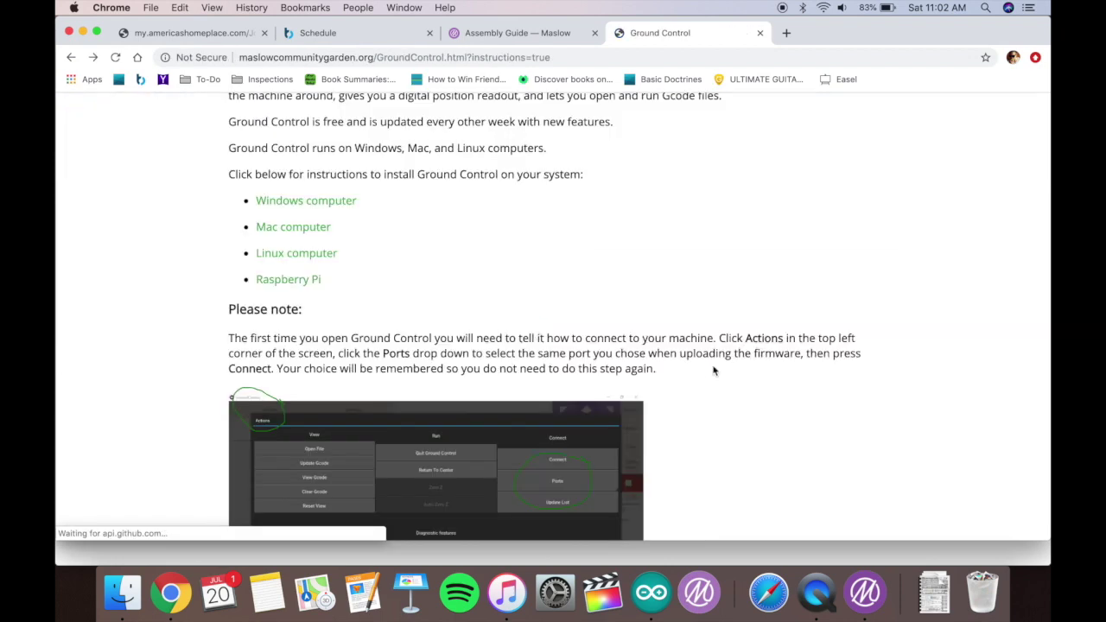
scroll(714, 371, "down", 5)
scroll(714, 371, "down", 3)
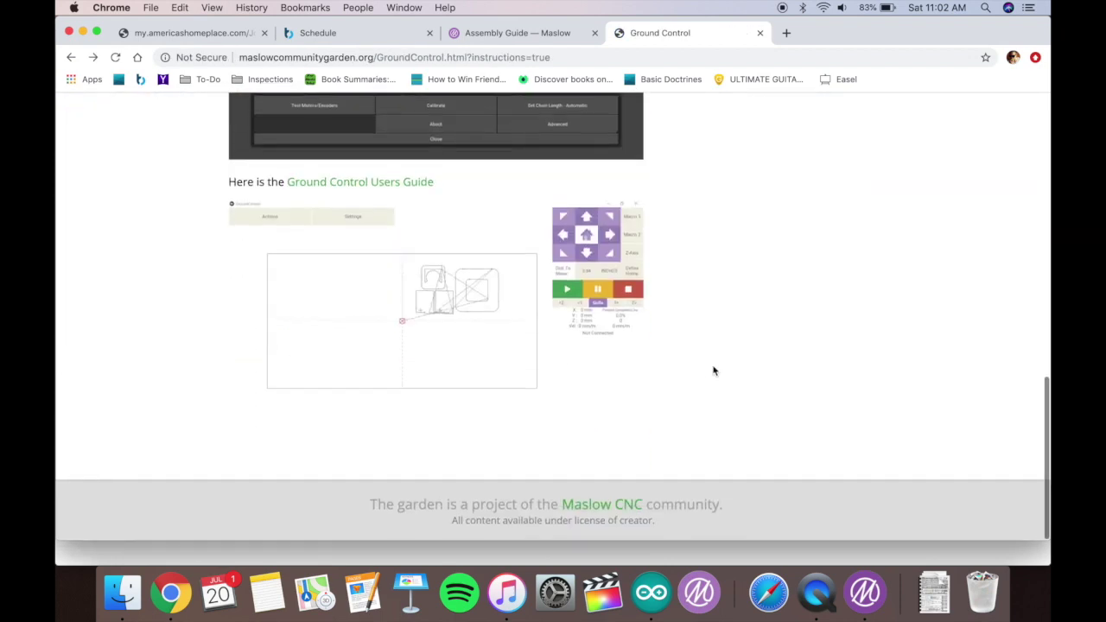
scroll(714, 371, "up", 15)
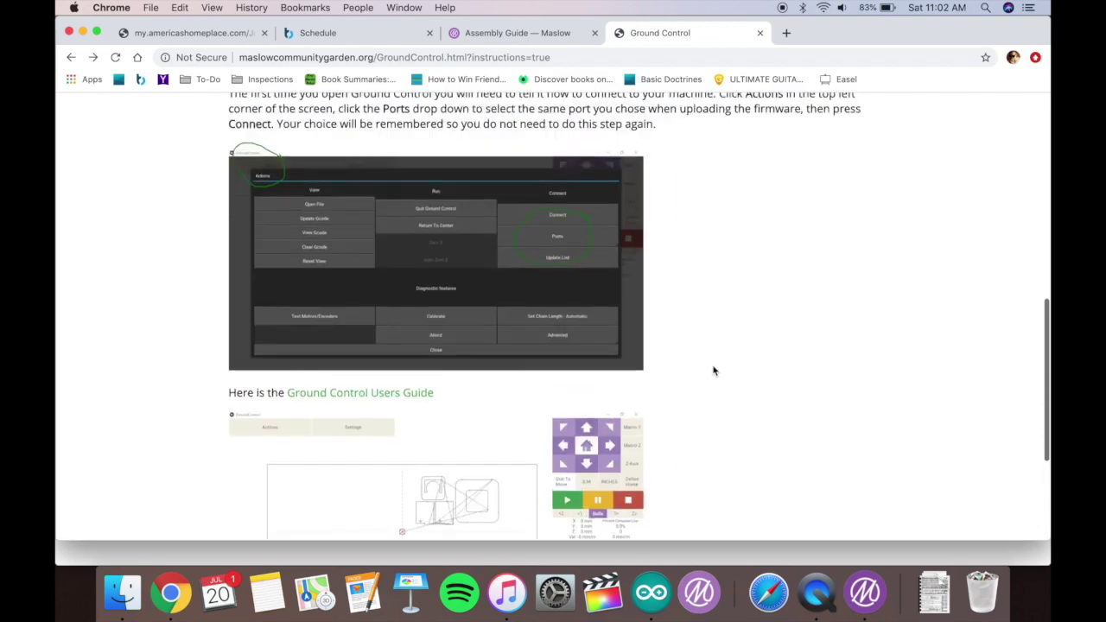
key("ctrl+Up")
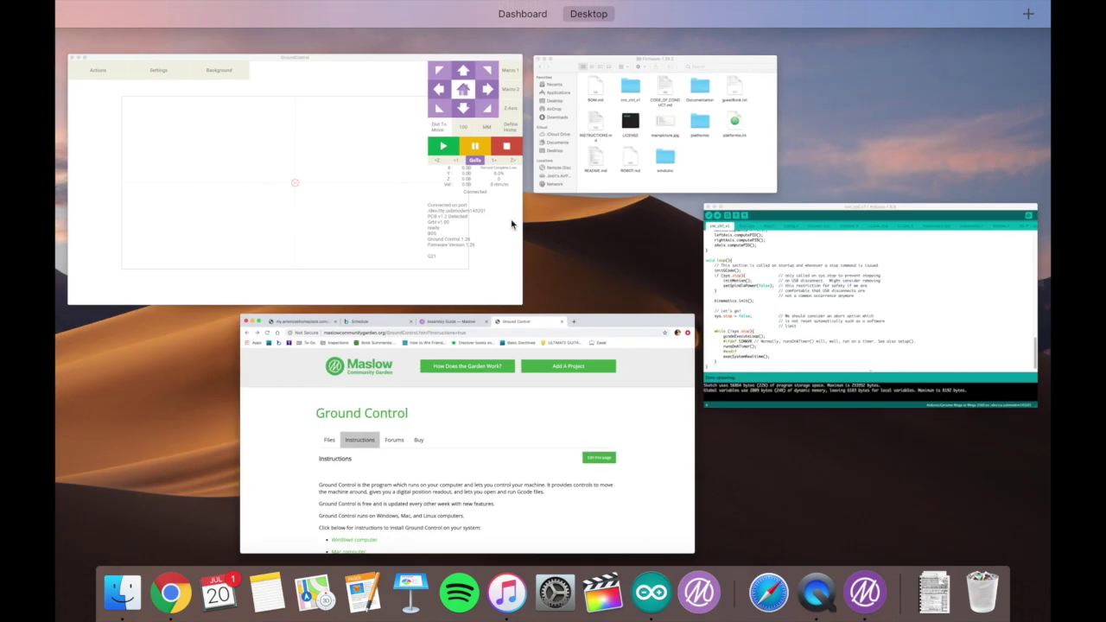
- Jog the sled 100 mm right (G0 X100.0), dismiss the sled alarm and chain-length notices, and resume running
left_click(459, 191)
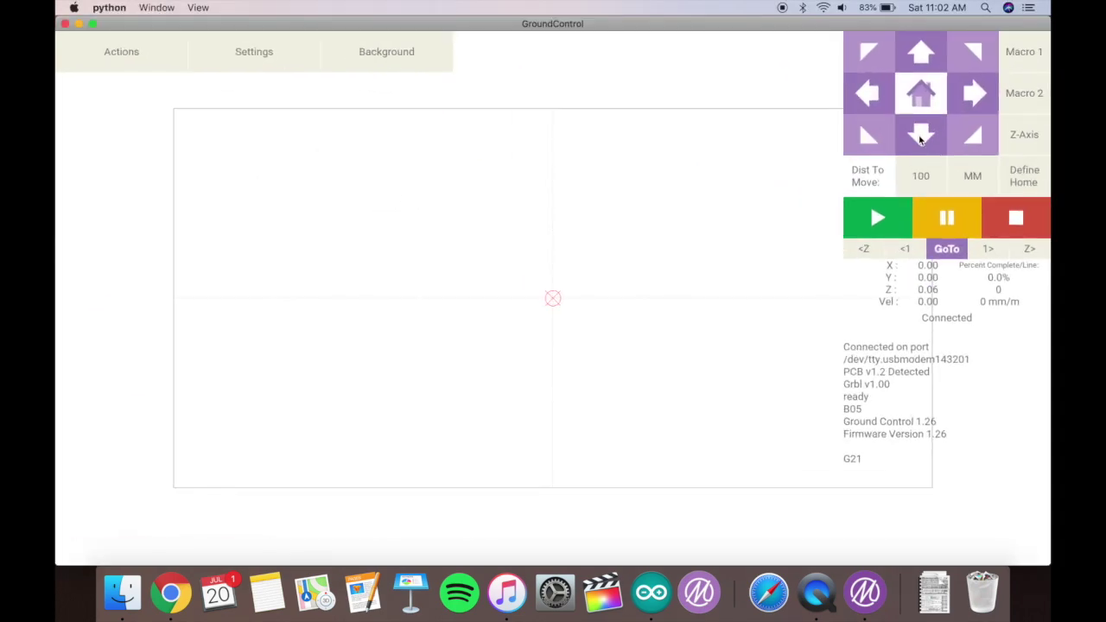
left_click(972, 94)
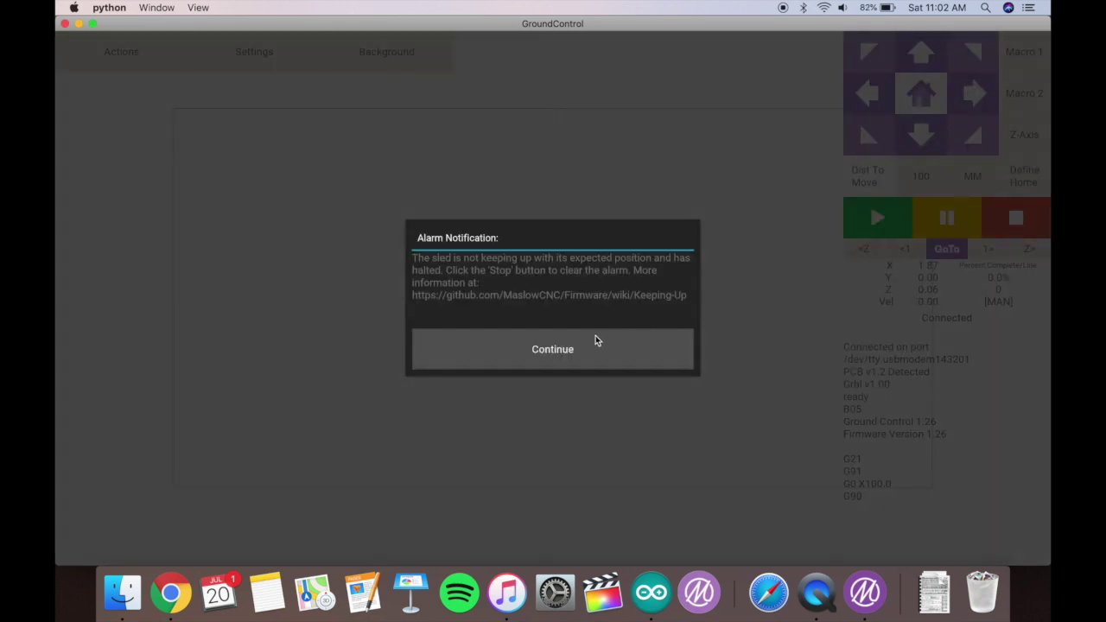
left_click(595, 347)
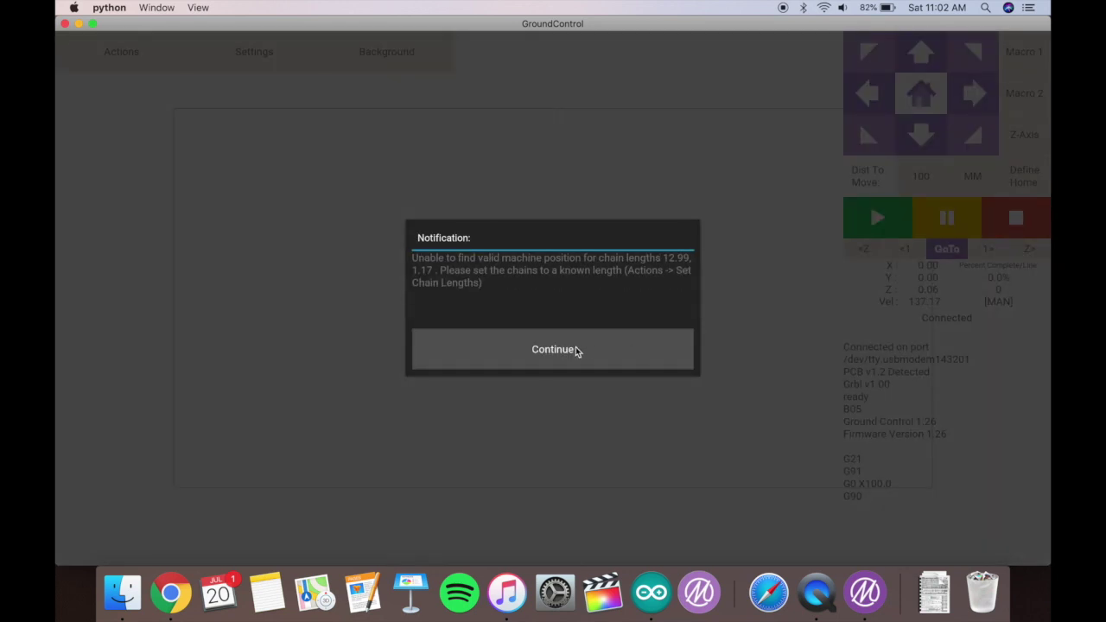
left_click(575, 351)
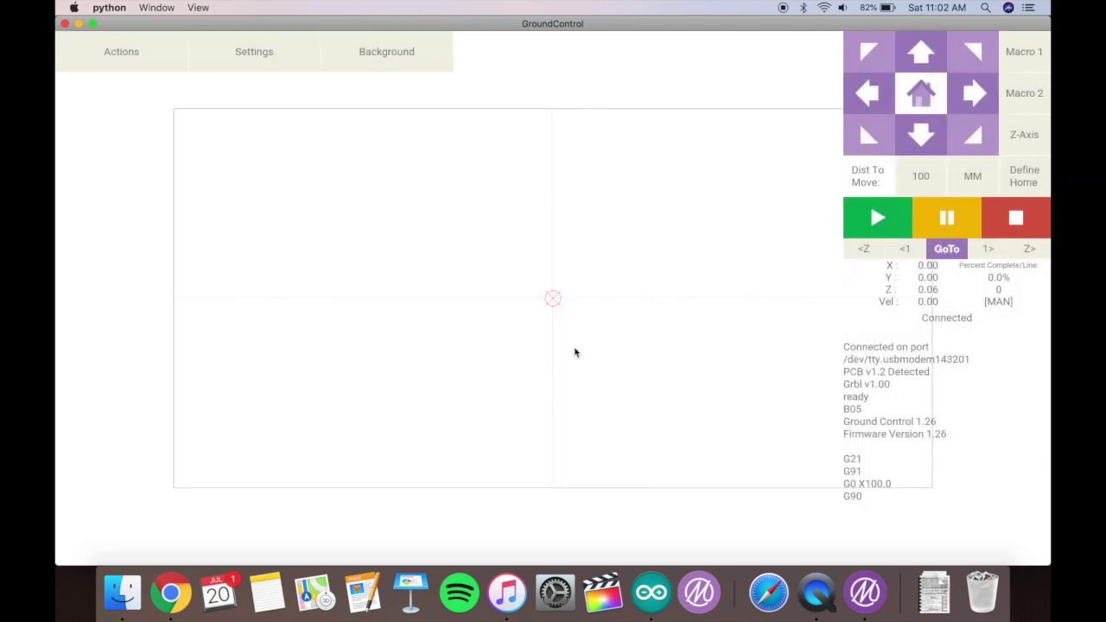
left_click(894, 217)
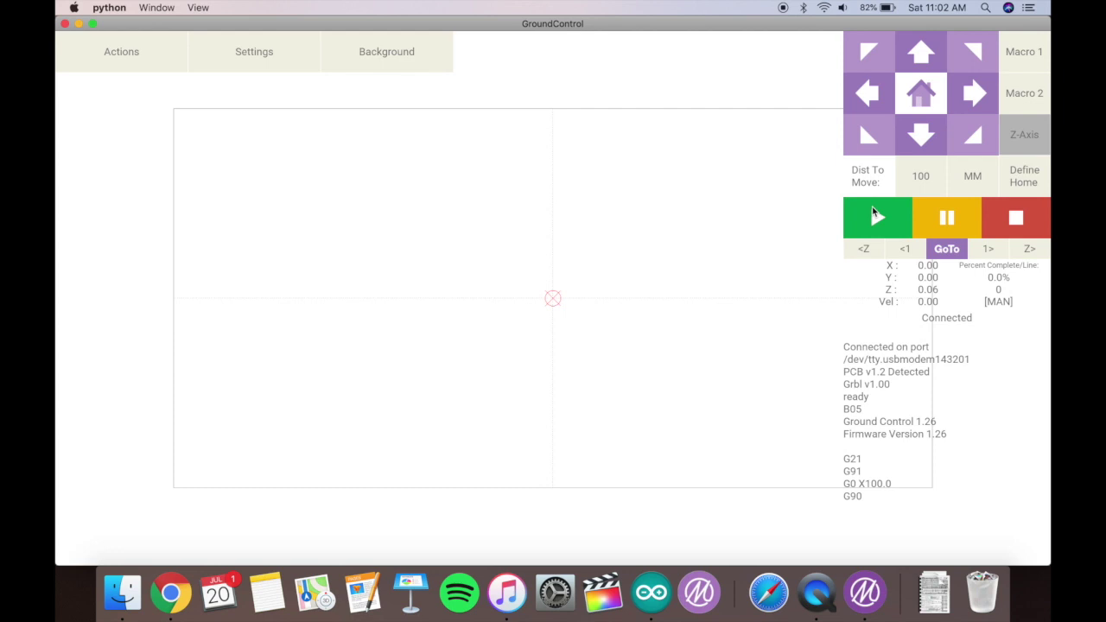
left_click(157, 60)
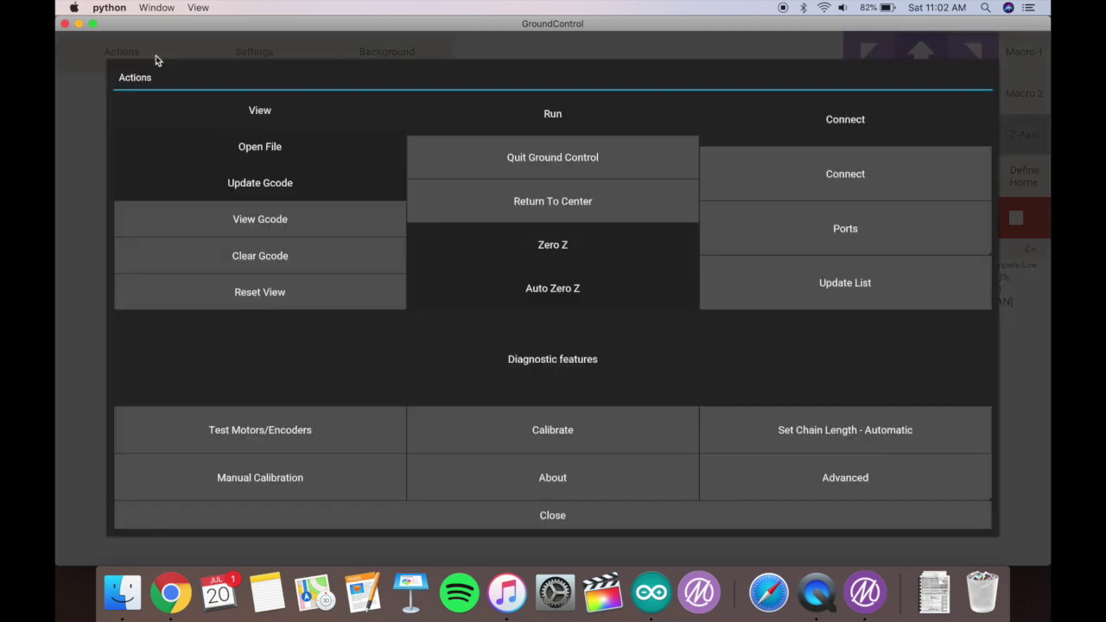
- Run the motor and encoder test, stop it, and dismiss the chain-length notification
left_click(280, 433)
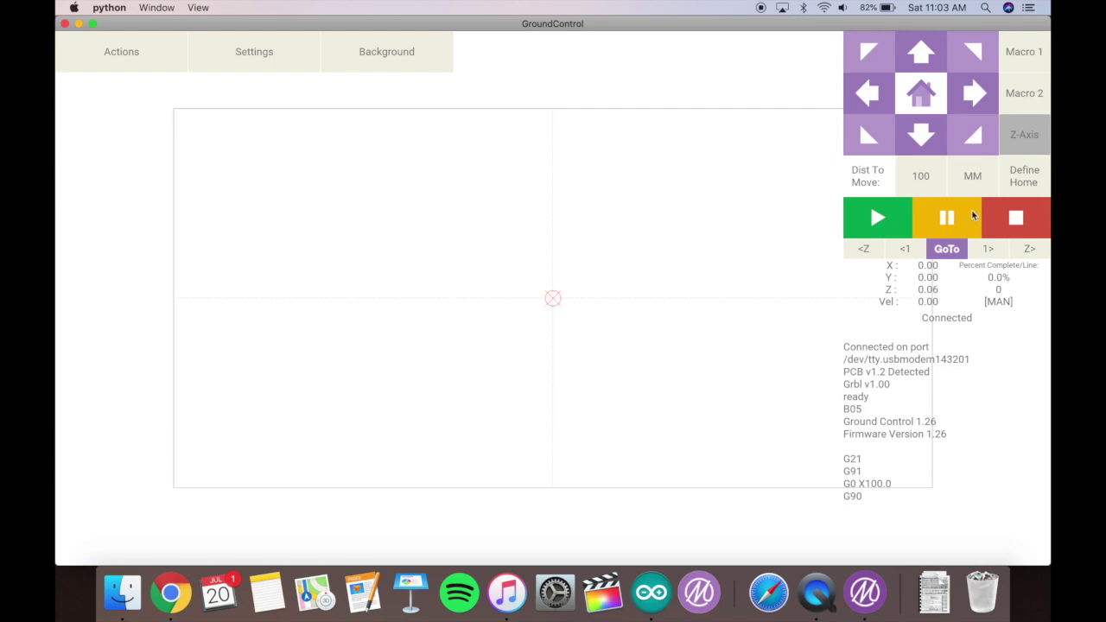
left_click(1016, 217)
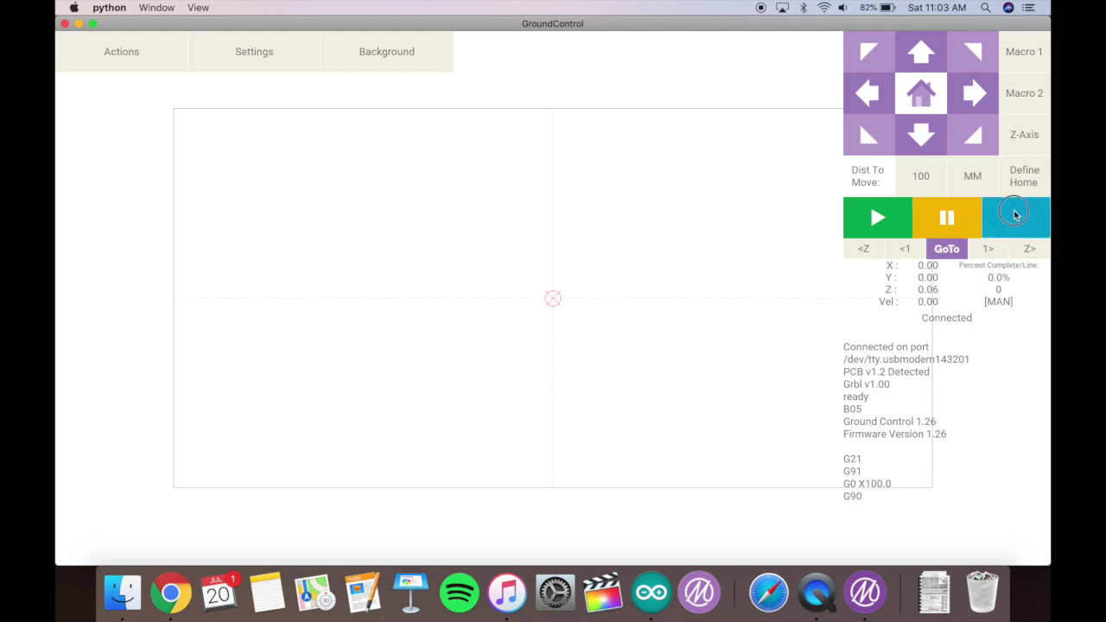
left_click(143, 51)
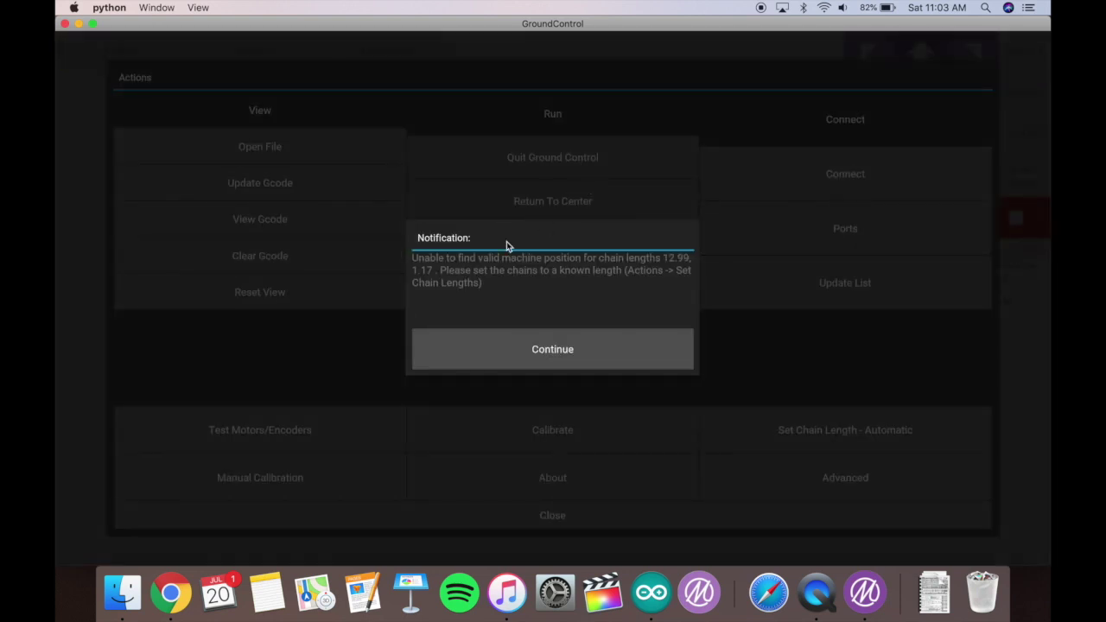
left_click(553, 348)
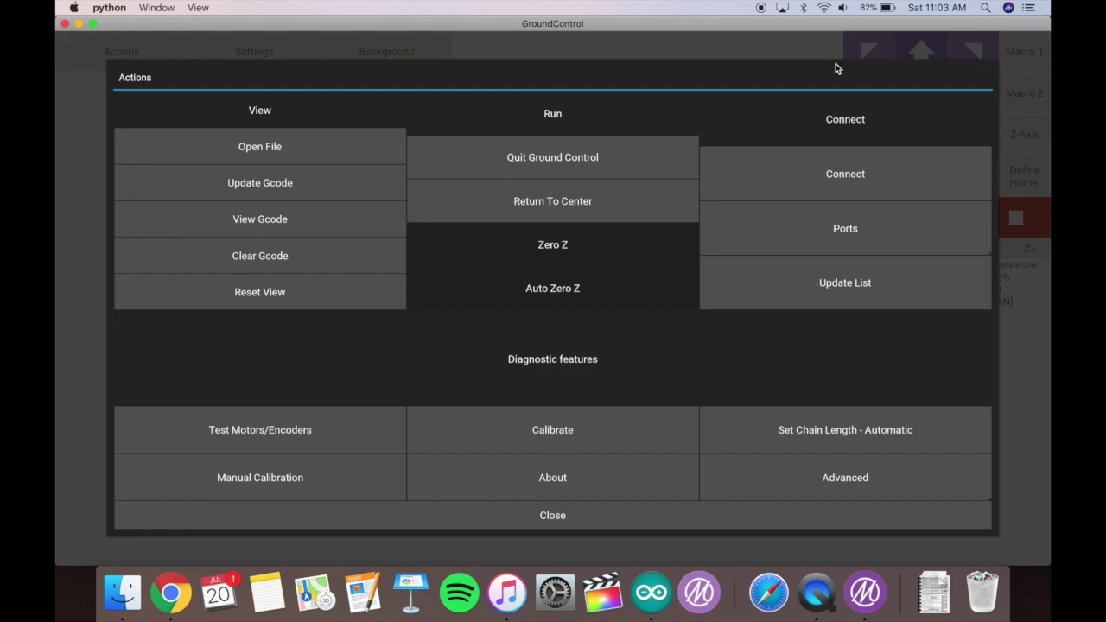
- Return to Ground Control and bring up the menu holding the quit option
key("ctrl+Up")
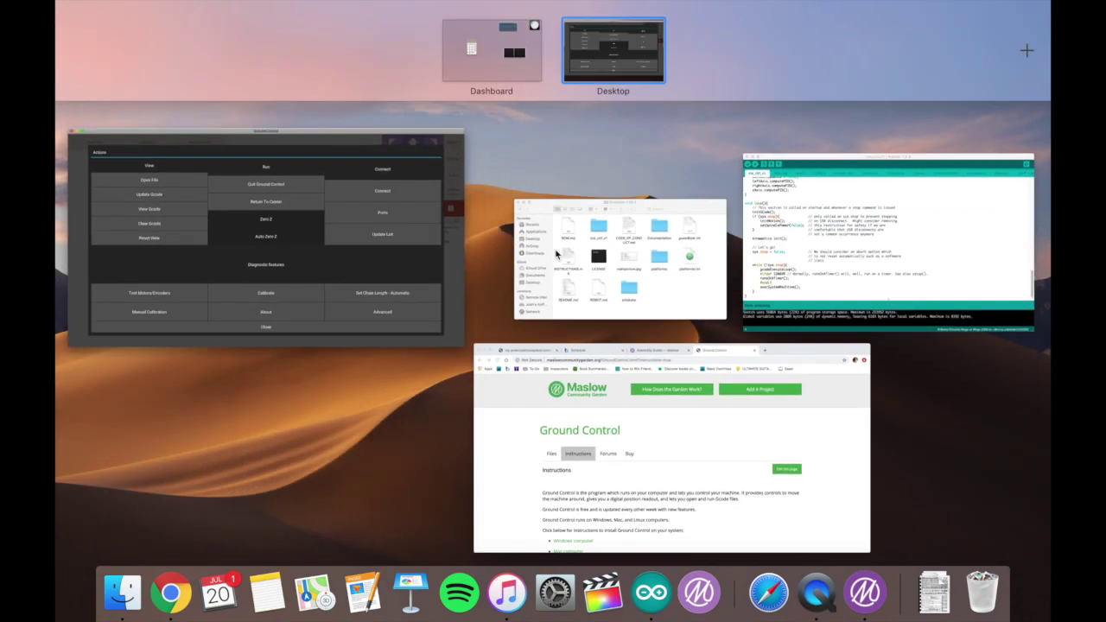
left_click(259, 251)
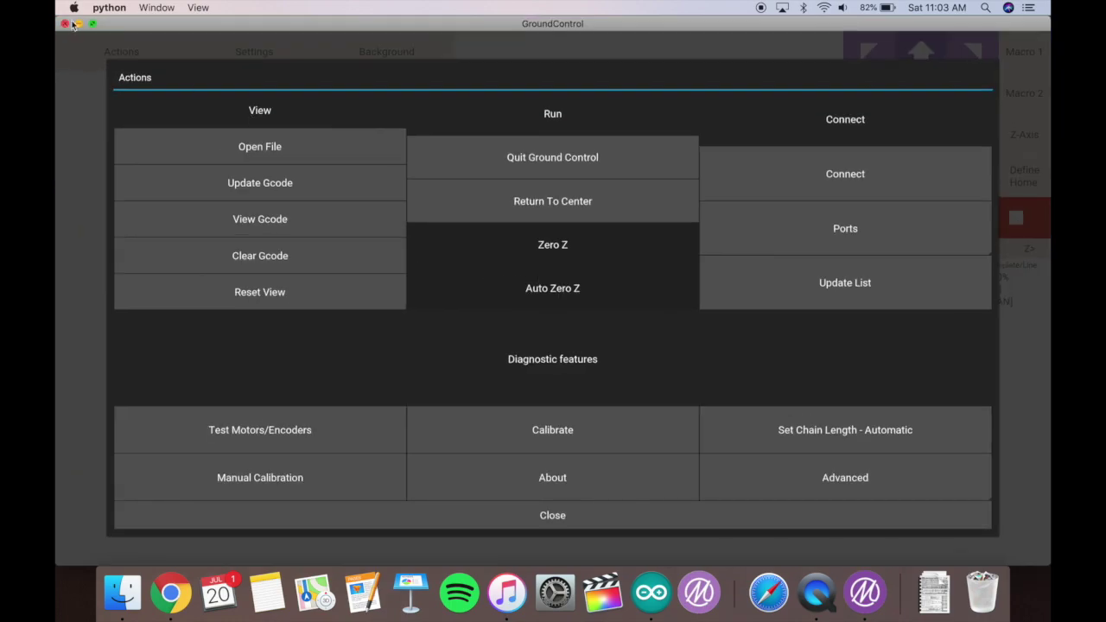
left_click(98, 9)
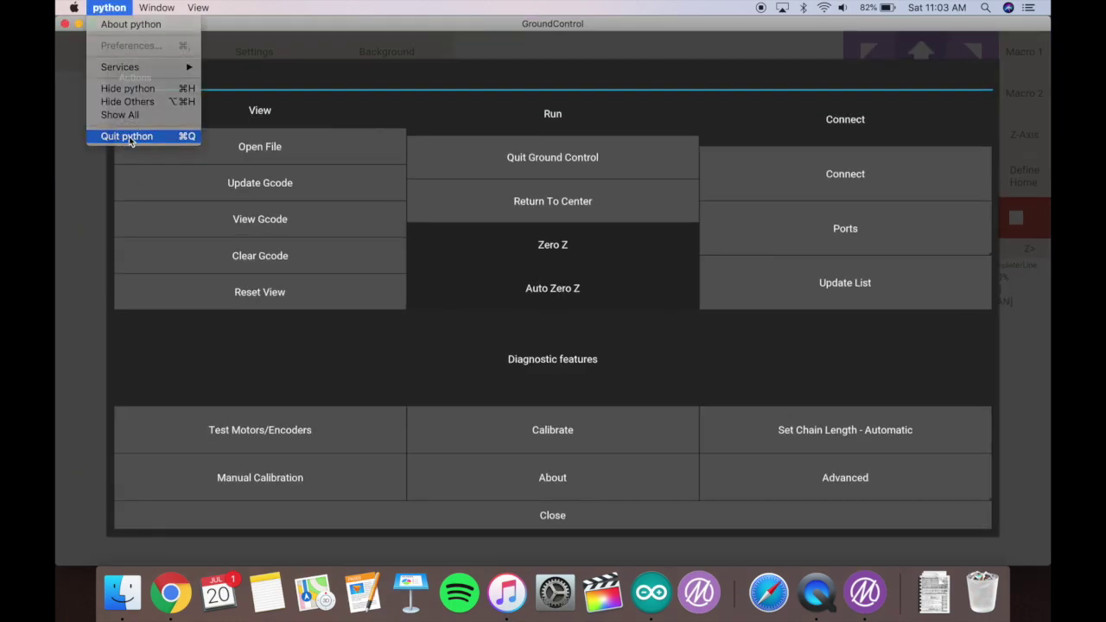